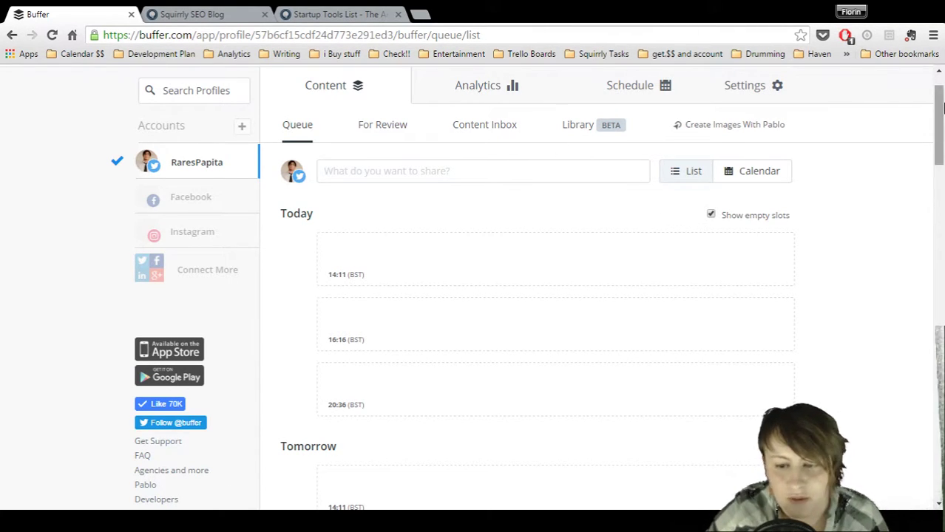
# Open the post analytics of the Twitter profile and look over the recent posts grouped by date
pyautogui.scroll(2, 938, 110)
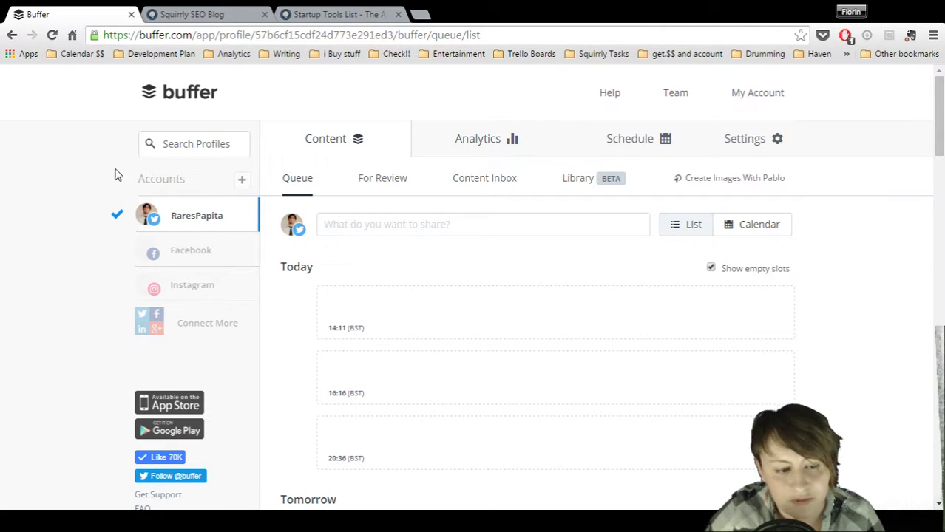
pyautogui.click(485, 144)
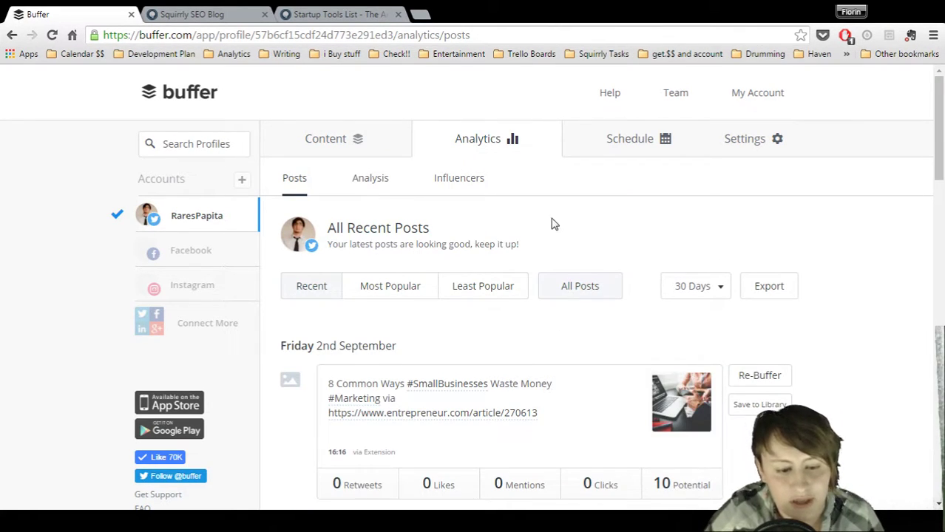
pyautogui.scroll(-1, 554, 222)
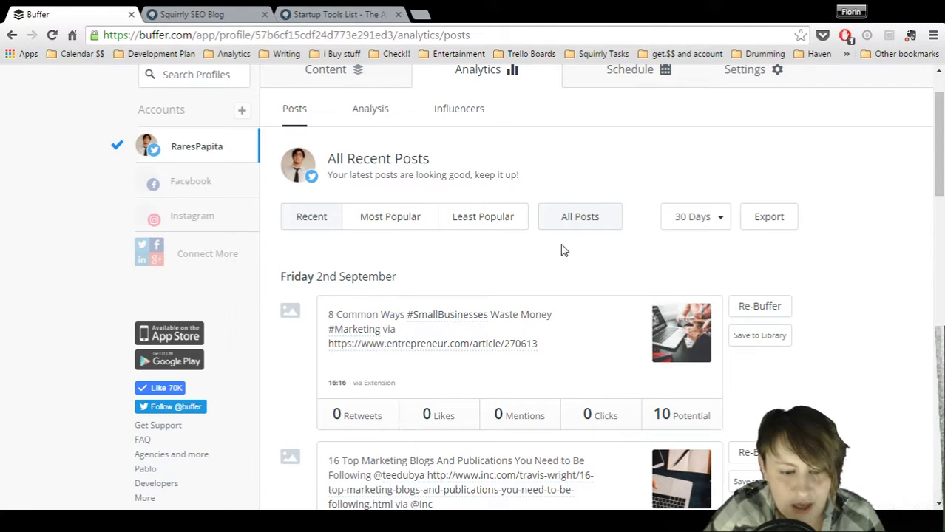
pyautogui.scroll(-1, 562, 250)
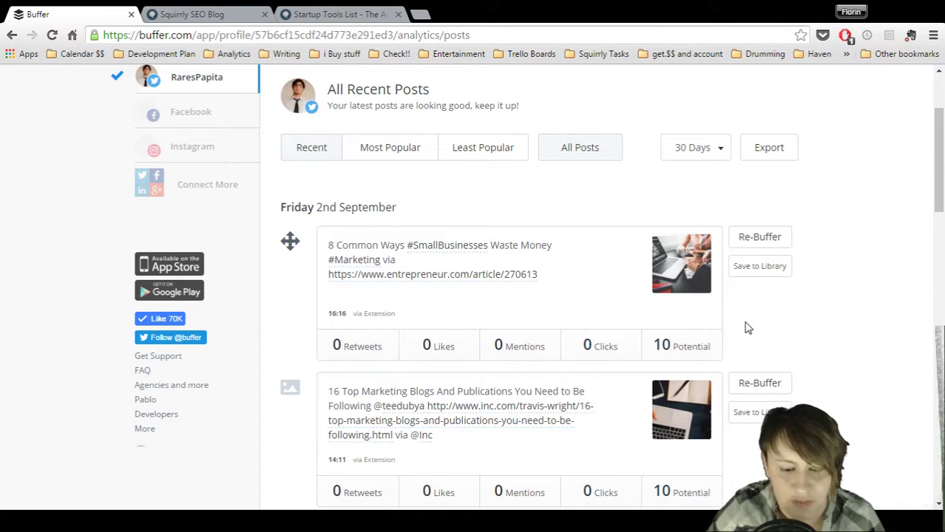
pyautogui.scroll(-3, 748, 326)
pyautogui.scroll(5, 746, 324)
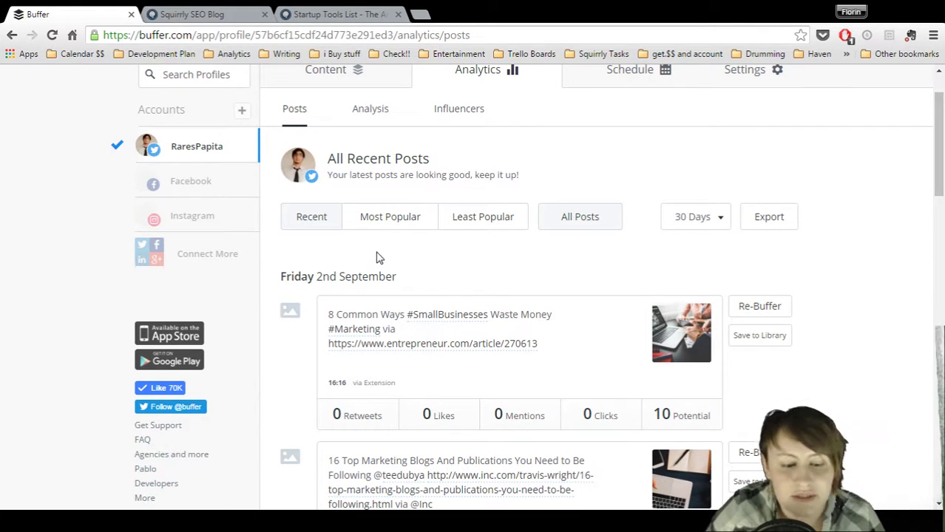
pyautogui.scroll(-1, 377, 257)
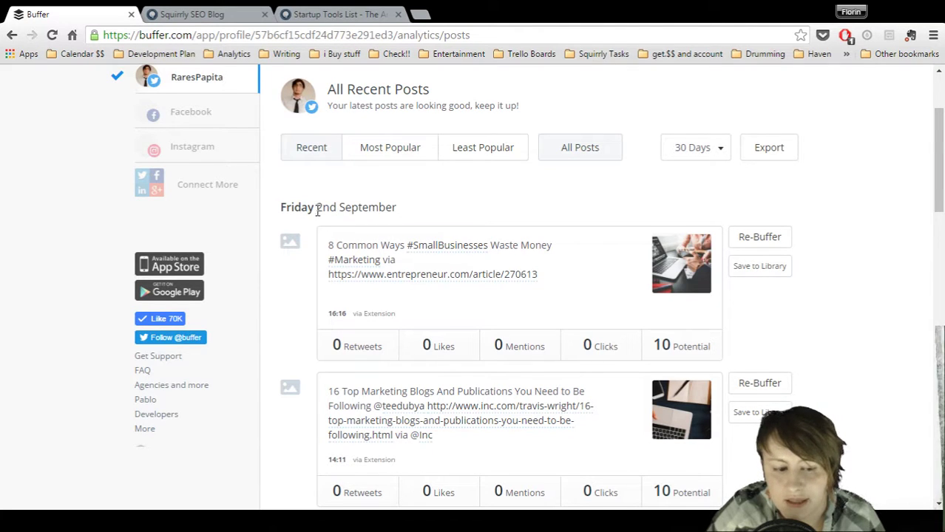
pyautogui.moveTo(317, 208); pyautogui.dragTo(336, 208)
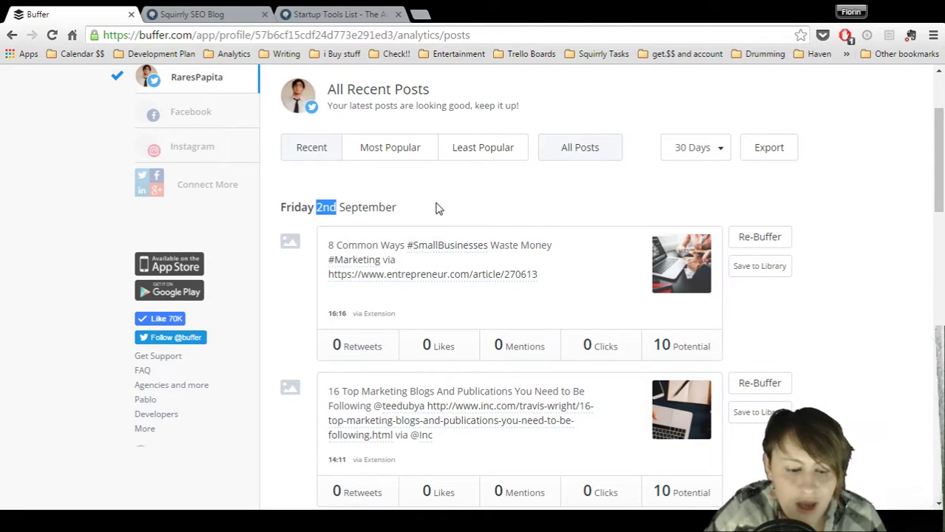
pyautogui.scroll(-5, 436, 207)
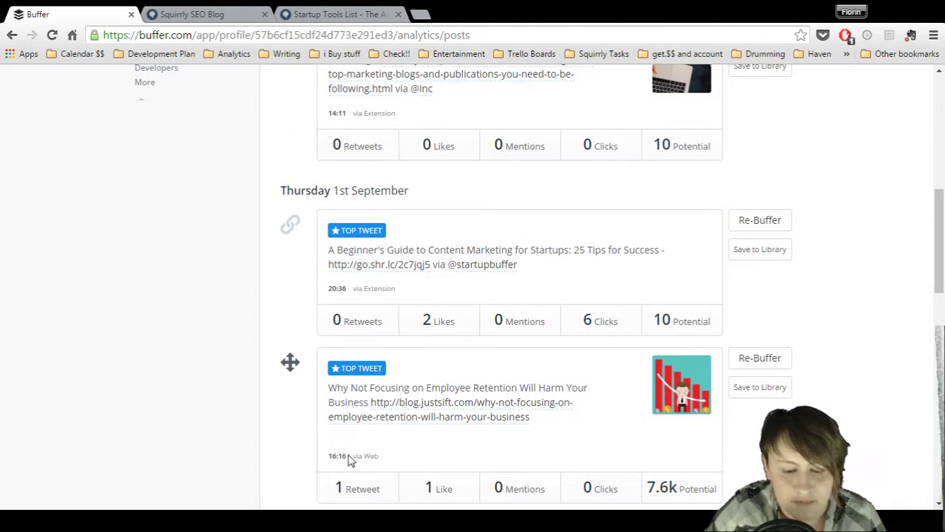
pyautogui.scroll(3, 411, 385)
pyautogui.scroll(4, 421, 363)
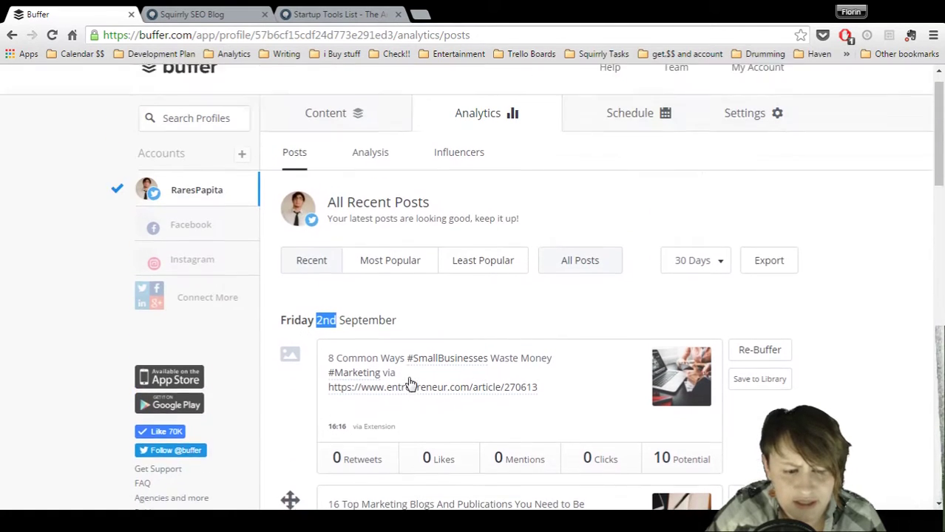
pyautogui.click(433, 338)
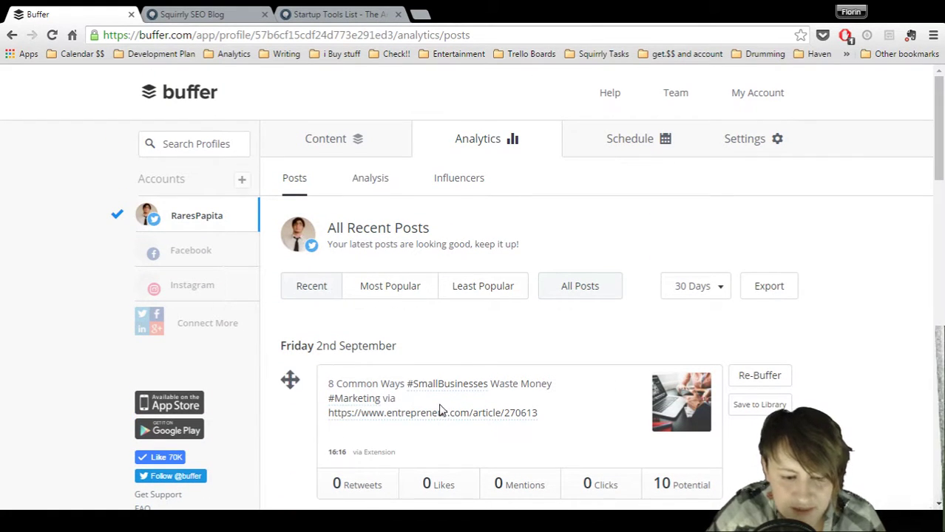
# Examine the retweets, likes, mentions, clicks and potential reach of the recent posts, including the 1st September top tweets
pyautogui.scroll(-1, 468, 334)
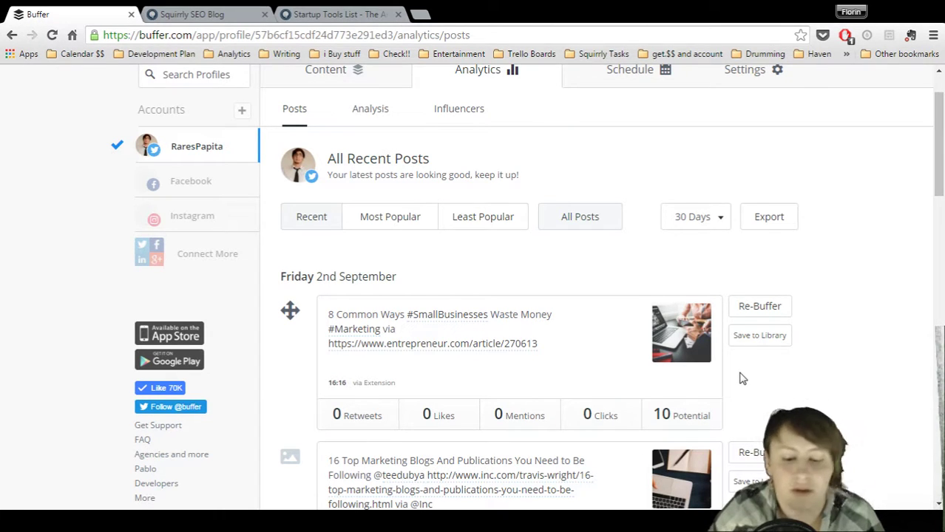
pyautogui.scroll(-6, 743, 379)
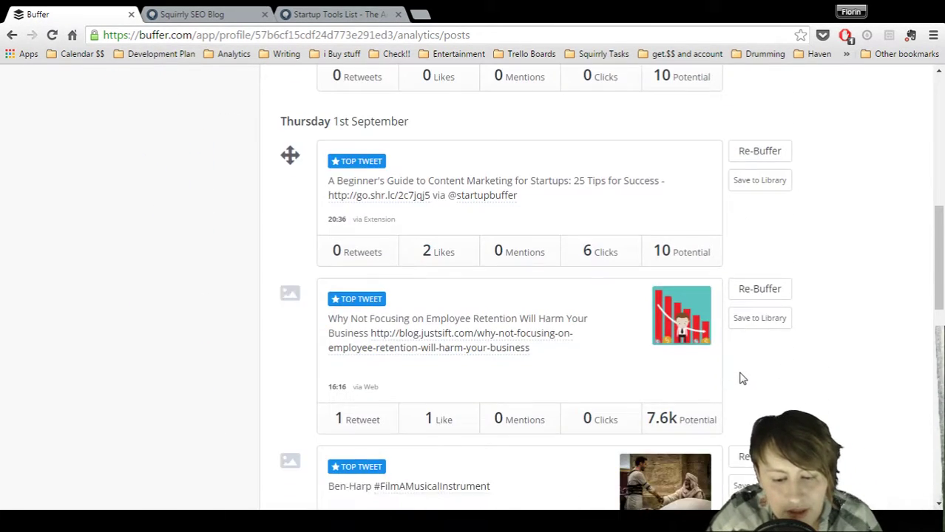
pyautogui.scroll(-1, 743, 379)
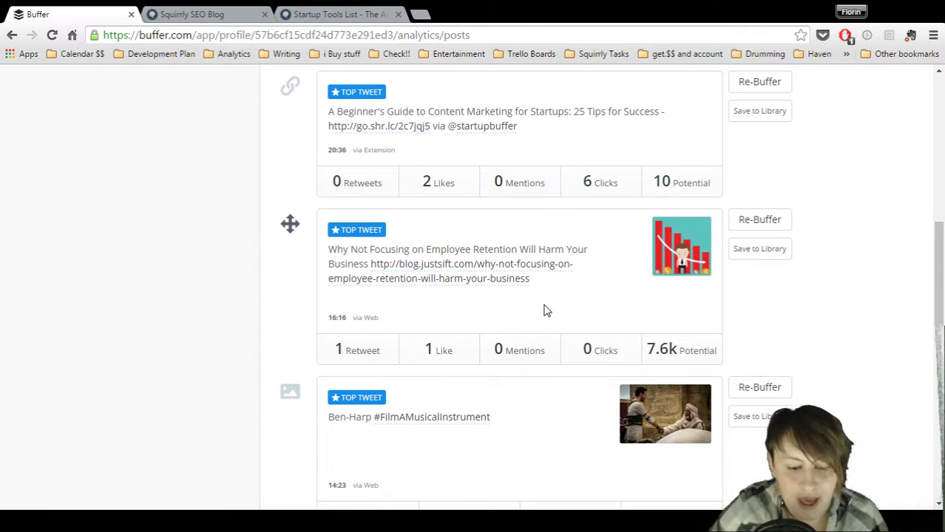
pyautogui.scroll(-2, 567, 302)
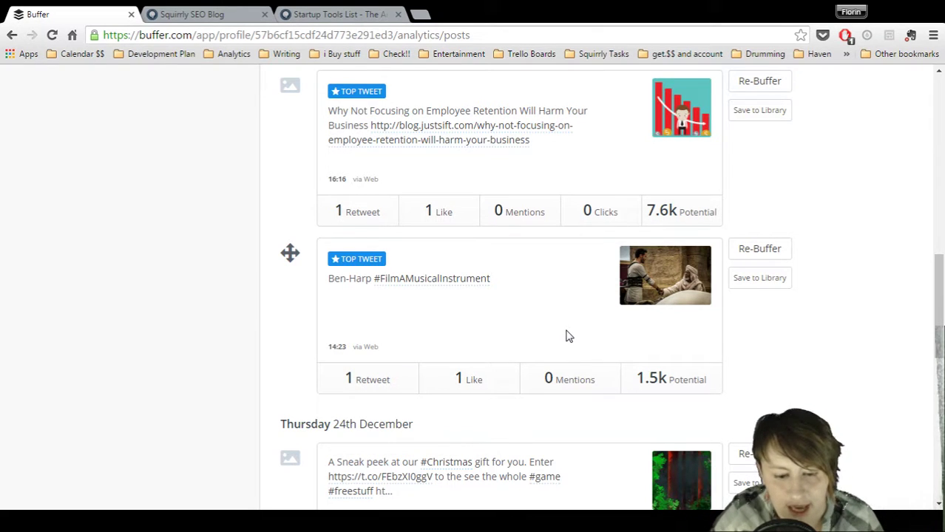
pyautogui.scroll(1, 567, 337)
pyautogui.scroll(15, 567, 336)
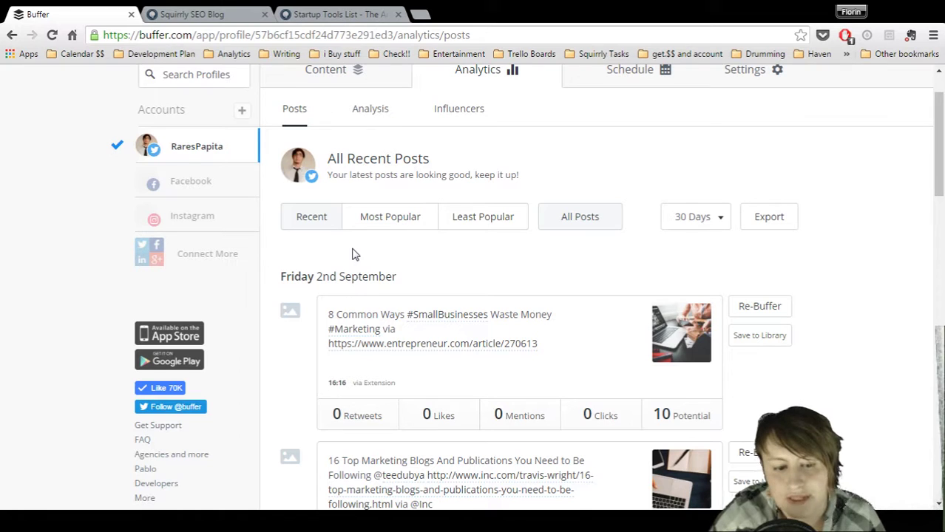
pyautogui.click(362, 228)
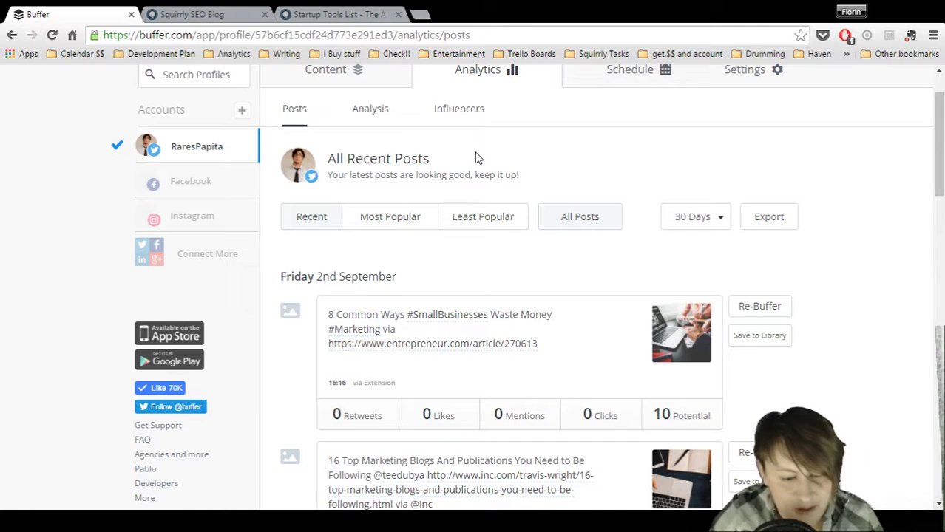
# Rank the posts of the past 30 days by Most Retweets
pyautogui.scroll(-1, 466, 166)
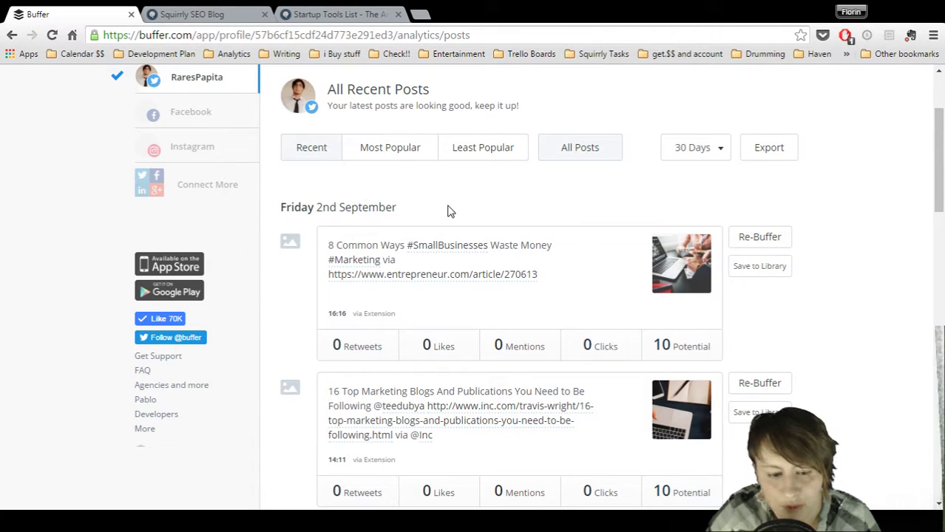
pyautogui.moveTo(388, 157)
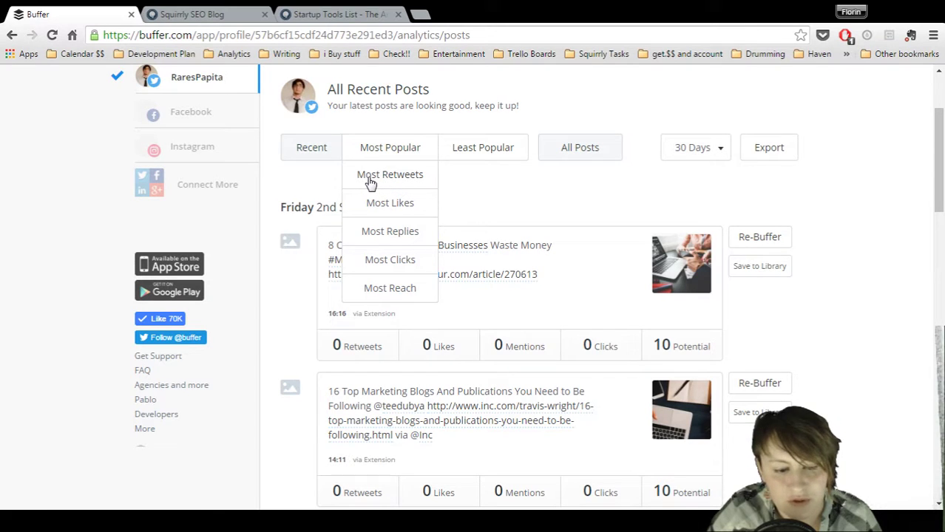
pyautogui.click(372, 181)
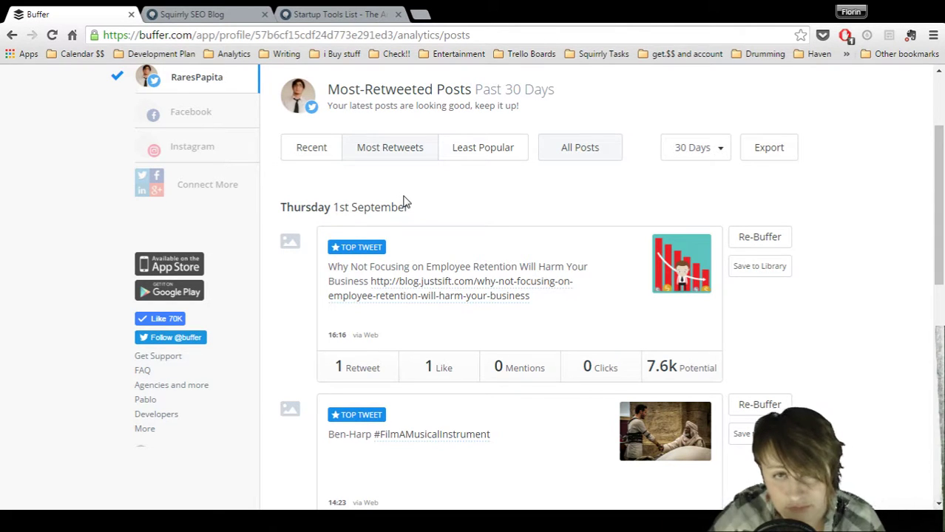
# Switch the post ranking to Most Popular and view the leading posts
pyautogui.click(400, 150)
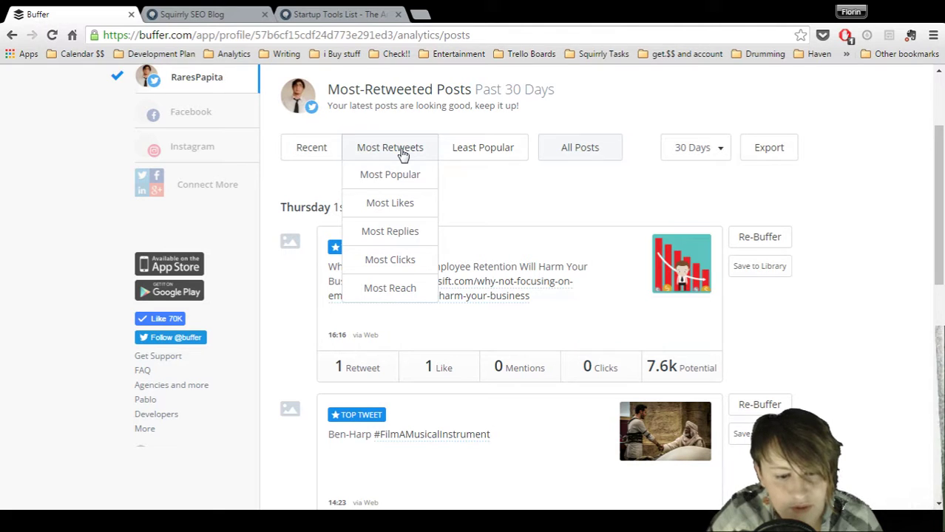
pyautogui.click(405, 177)
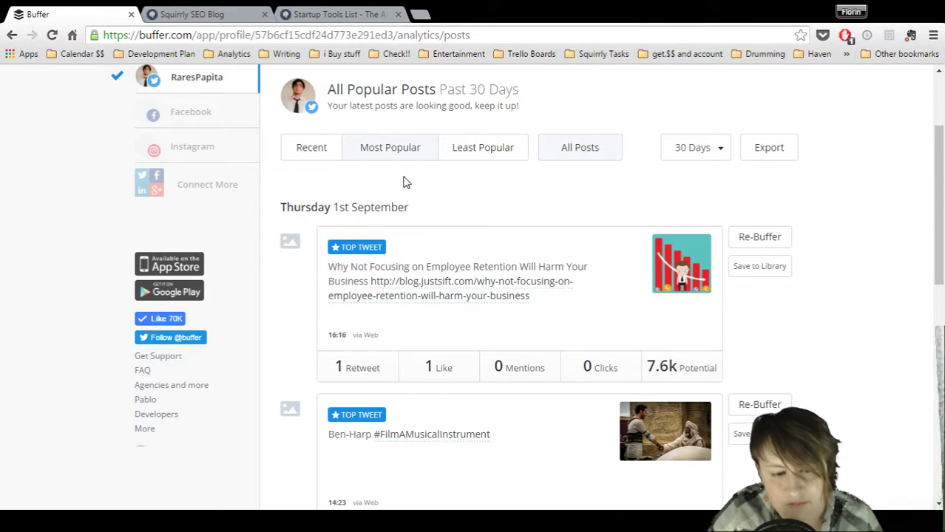
pyautogui.scroll(-1, 405, 181)
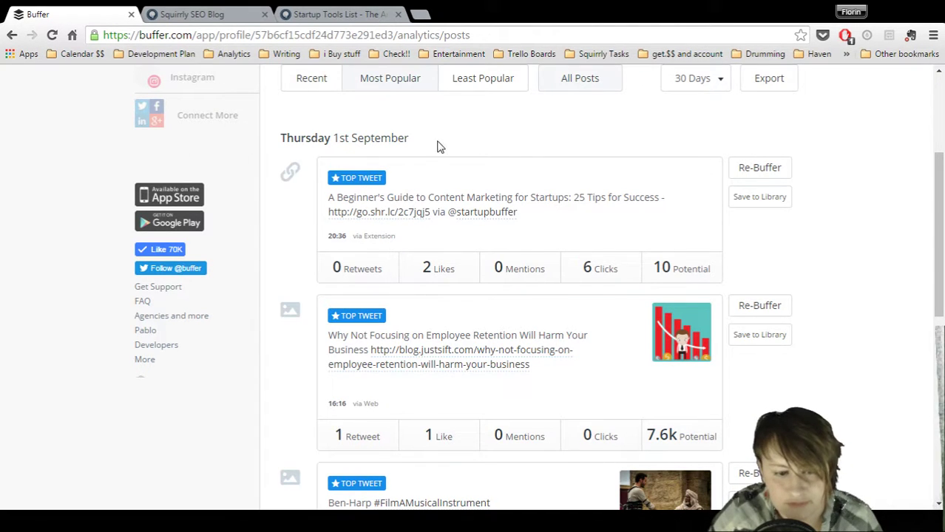
pyautogui.scroll(1, 407, 131)
# Rank the posts by Most Replies and look through the resulting list
pyautogui.click(373, 152)
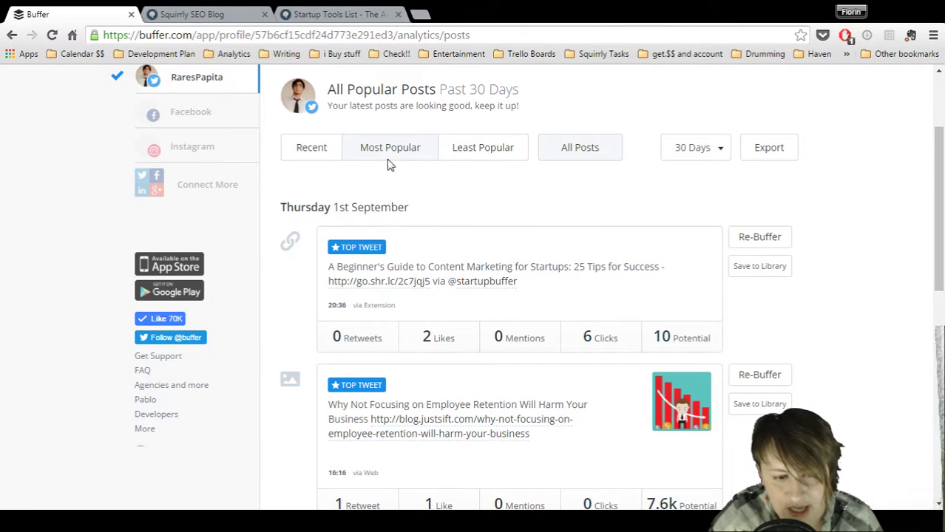
pyautogui.moveTo(389, 163)
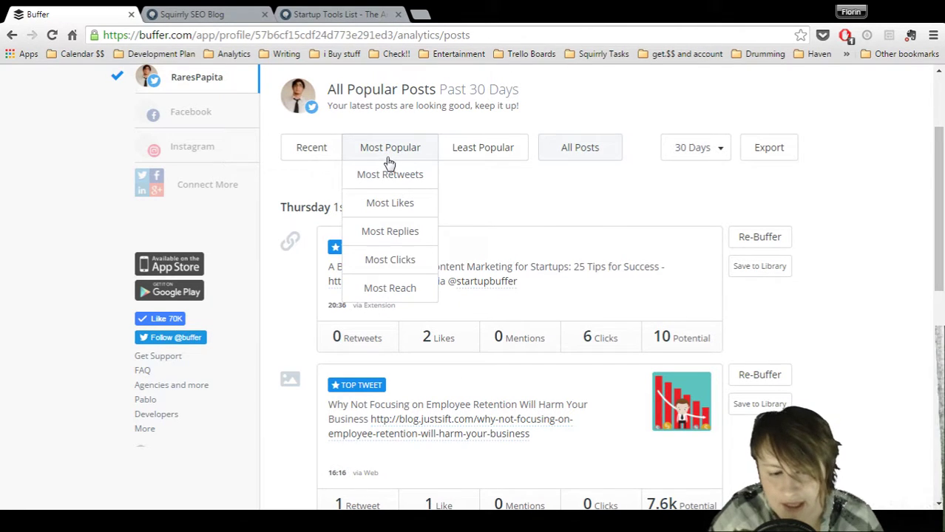
pyautogui.click(408, 230)
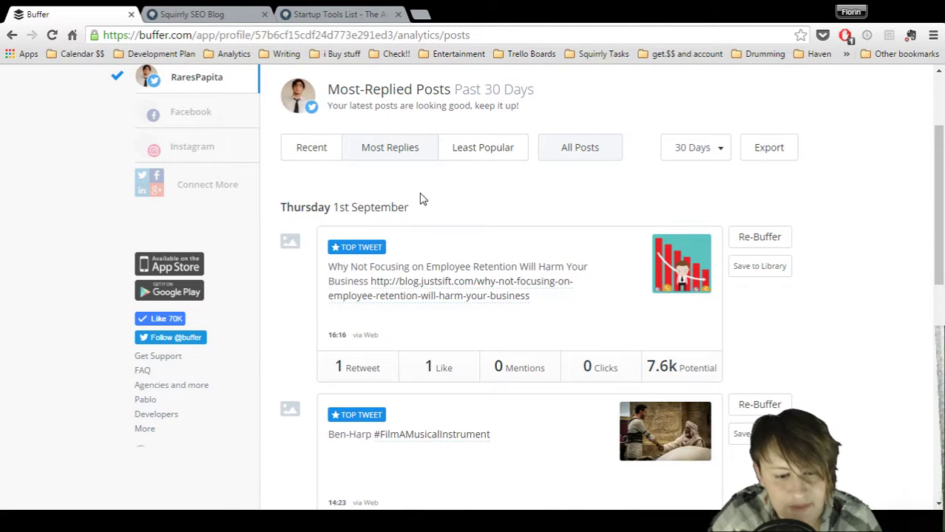
pyautogui.scroll(-3, 409, 176)
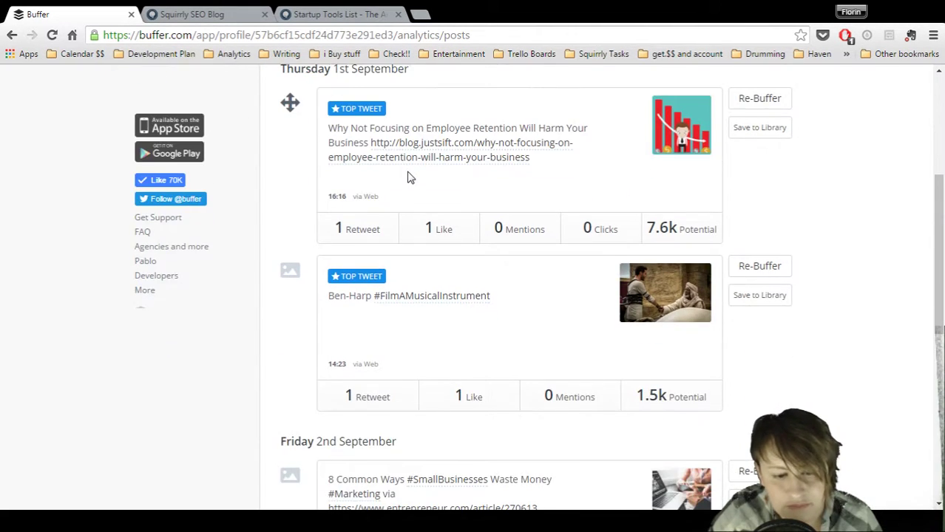
pyautogui.scroll(5, 409, 176)
# Rank the posts by Most Clicks and check the click figures of the leading post
pyautogui.moveTo(418, 285)
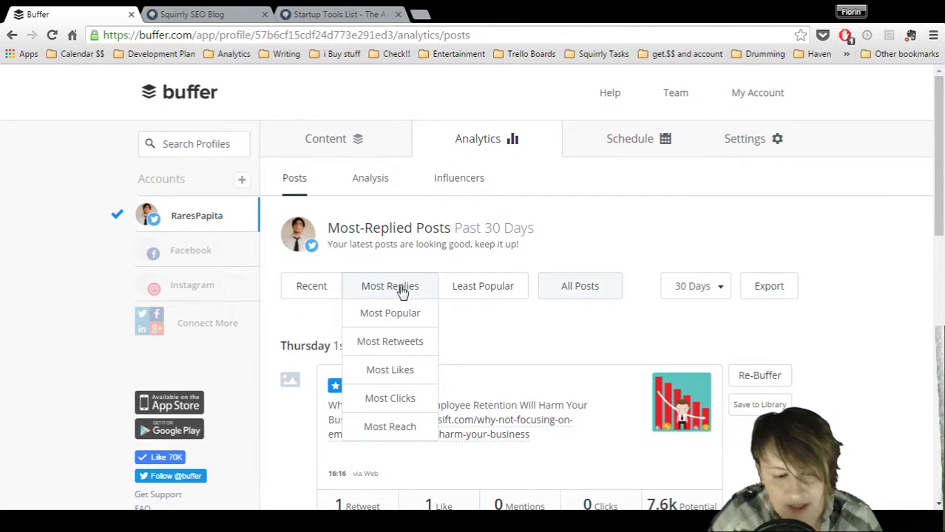
pyautogui.click(396, 399)
pyautogui.moveTo(396, 289)
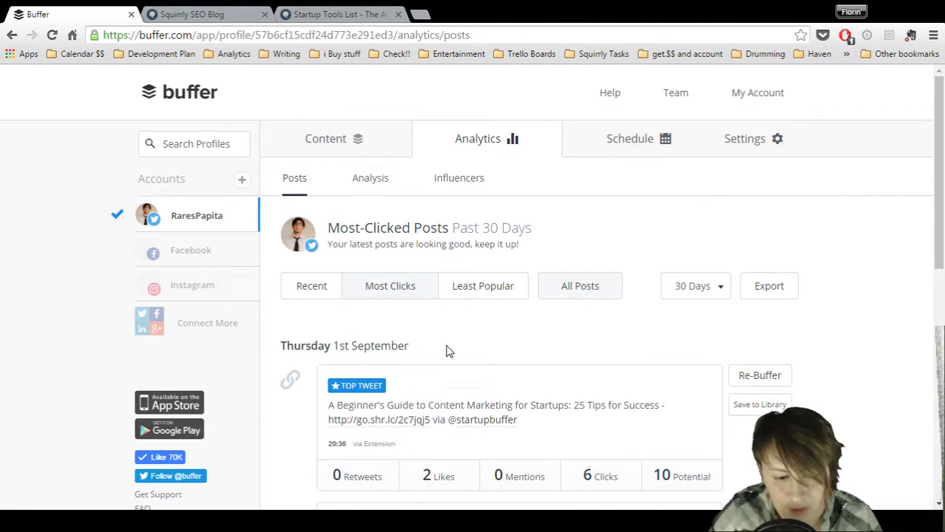
pyautogui.scroll(-1, 457, 329)
pyautogui.scroll(-1, 459, 328)
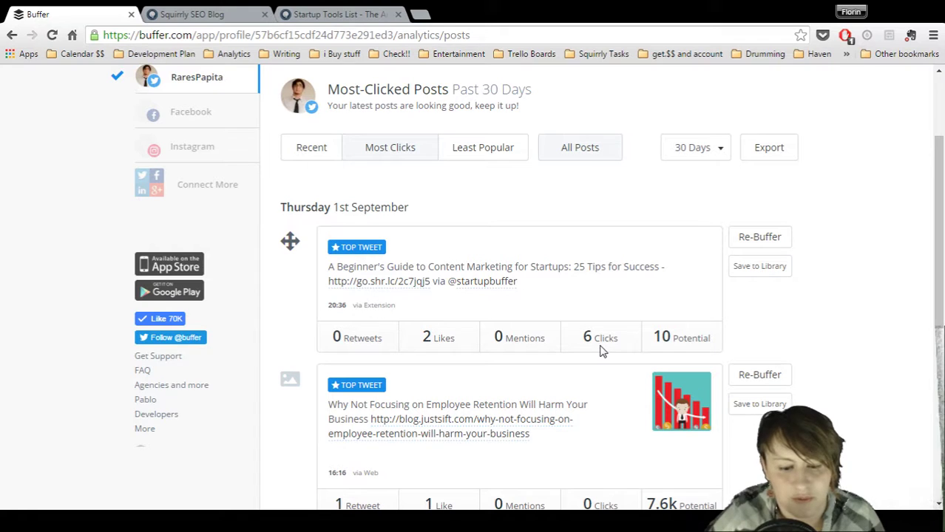
# Rank the posts by Most Reach, and after that by Least Reach, to compare the two lists
pyautogui.click(405, 151)
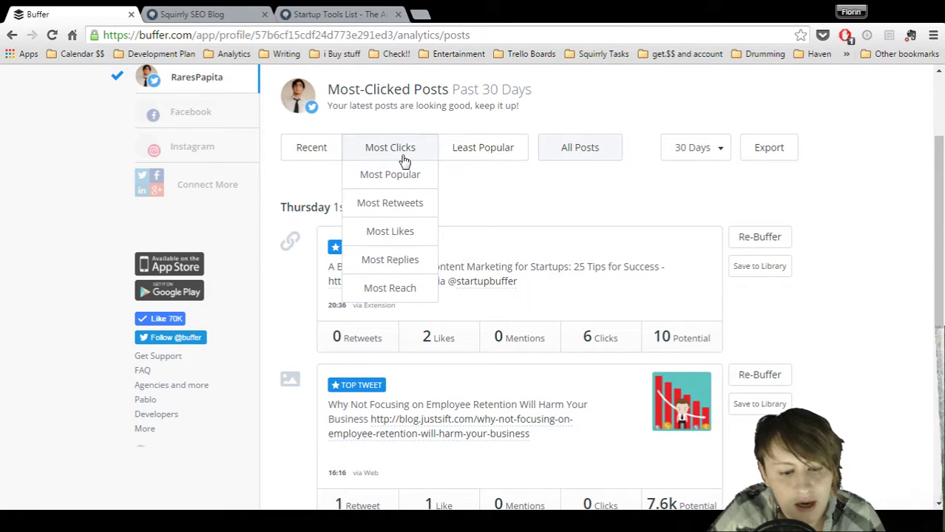
pyautogui.click(400, 292)
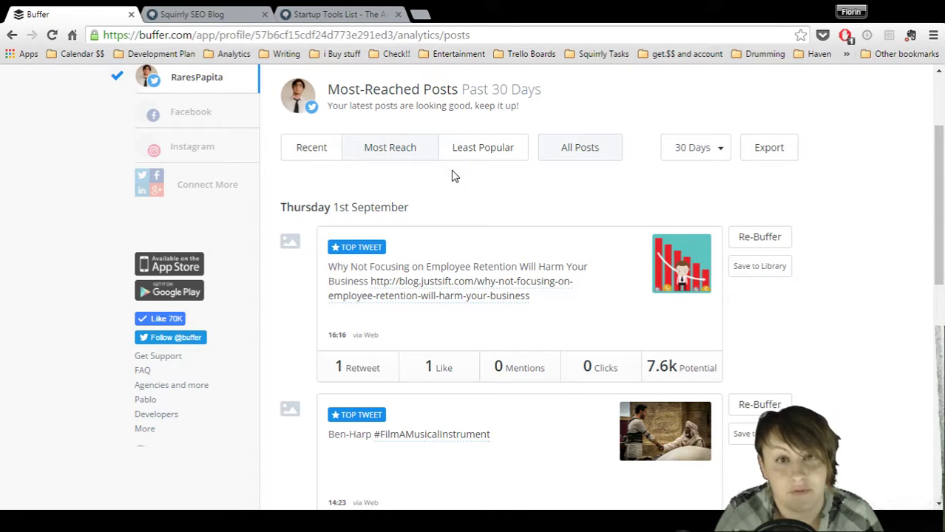
pyautogui.click(472, 148)
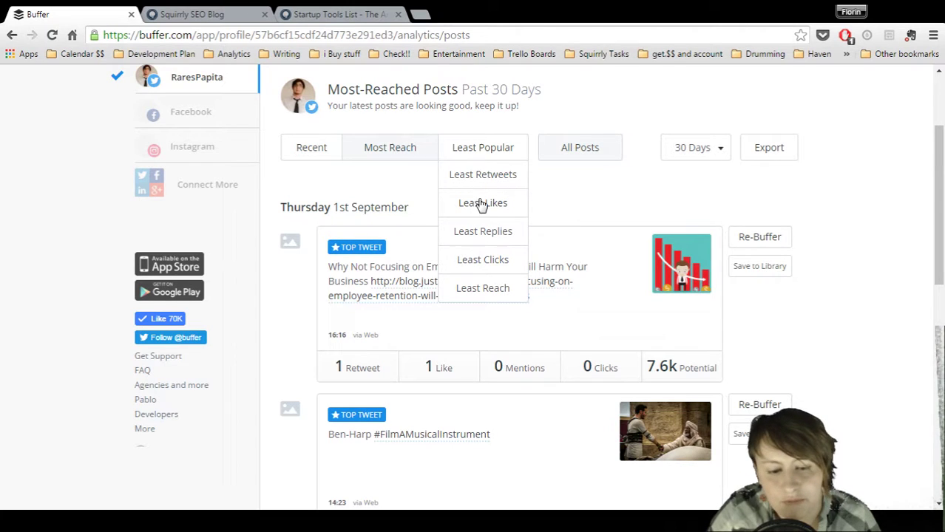
pyautogui.click(486, 290)
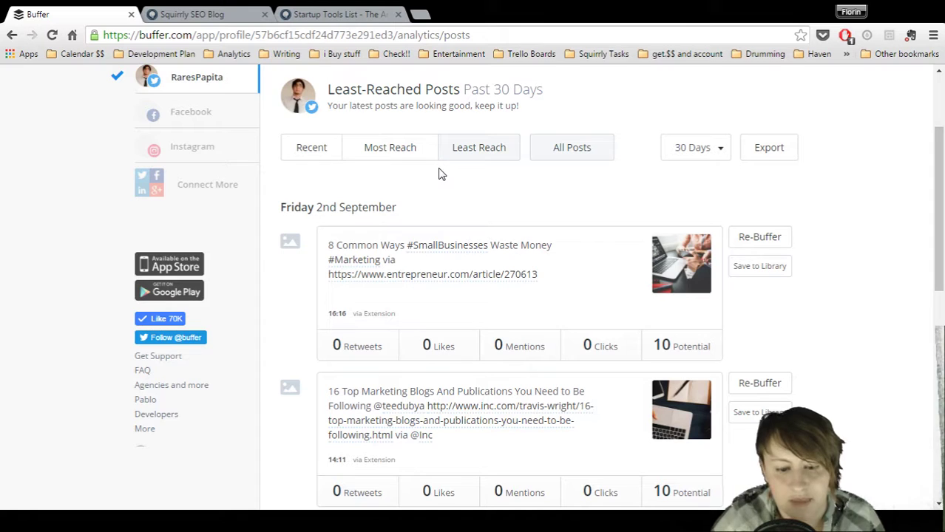
pyautogui.click(478, 151)
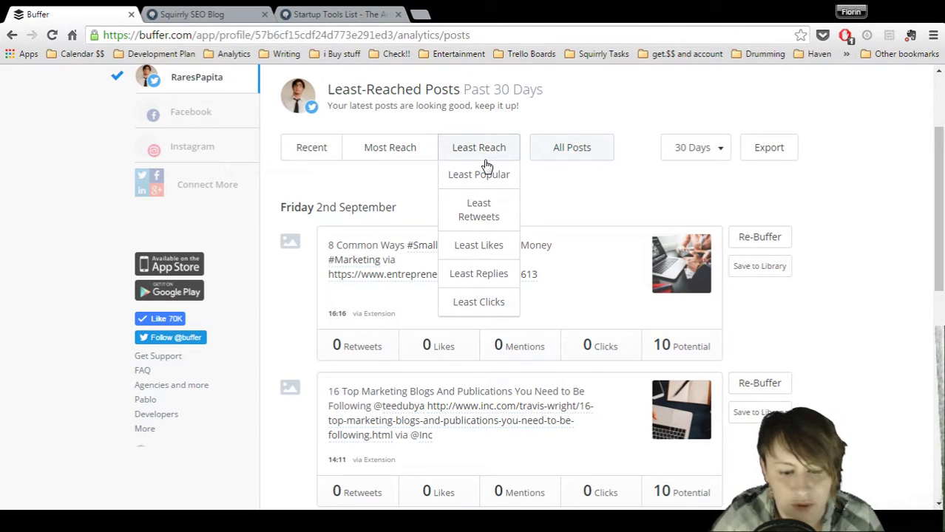
pyautogui.click(497, 153)
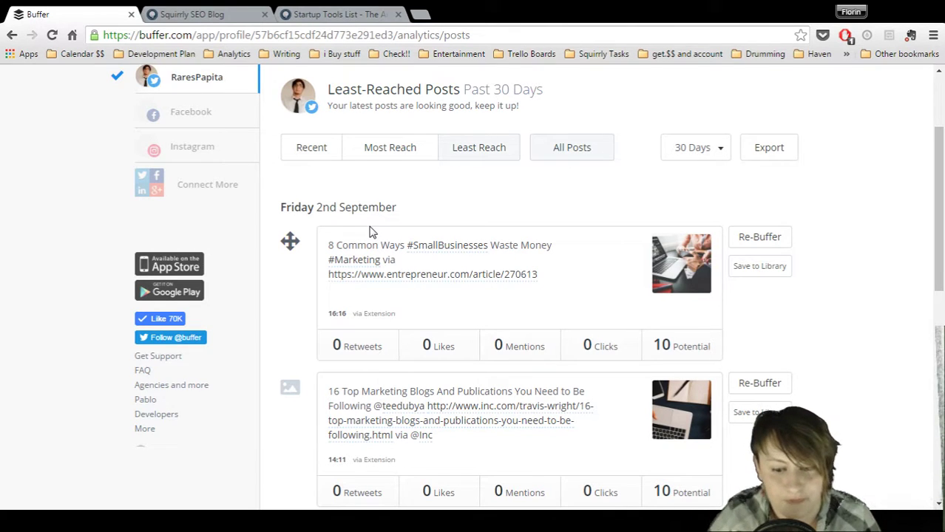
# Filter the Least Reach ranking to Image Posts and look through the listed posts
pyautogui.click(501, 157)
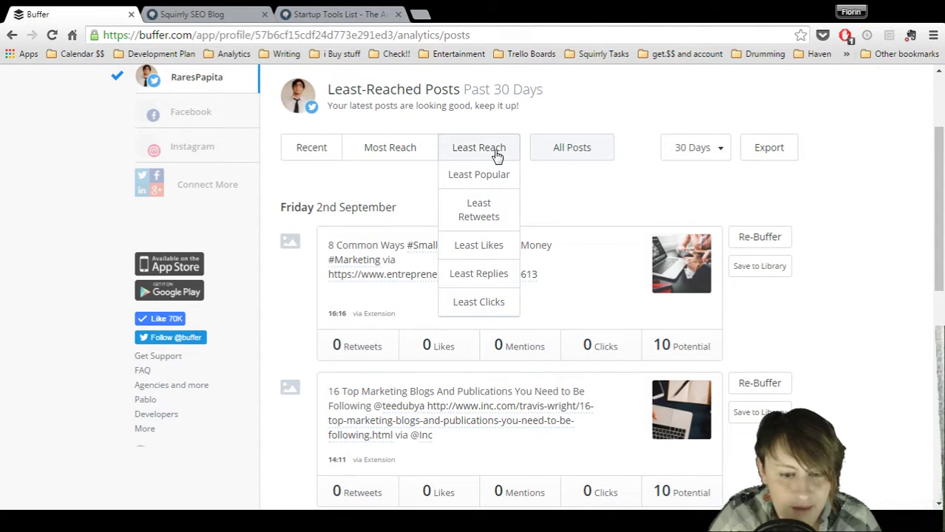
pyautogui.click(611, 159)
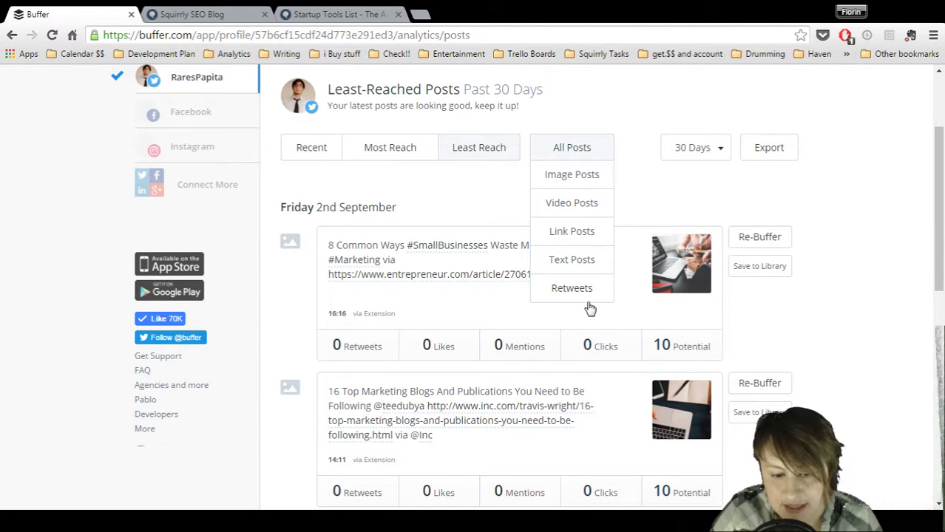
pyautogui.click(567, 178)
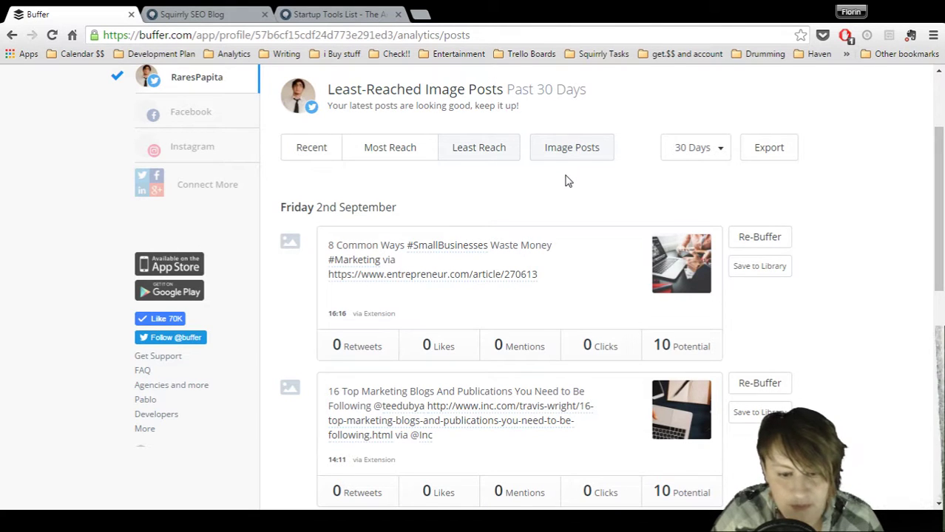
pyautogui.scroll(-3, 567, 181)
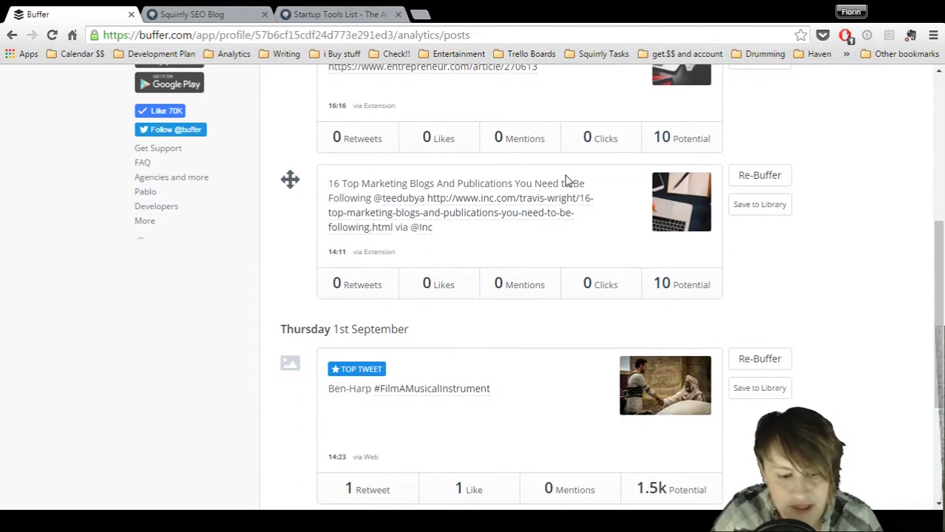
pyautogui.scroll(-1, 567, 180)
pyautogui.scroll(4, 565, 182)
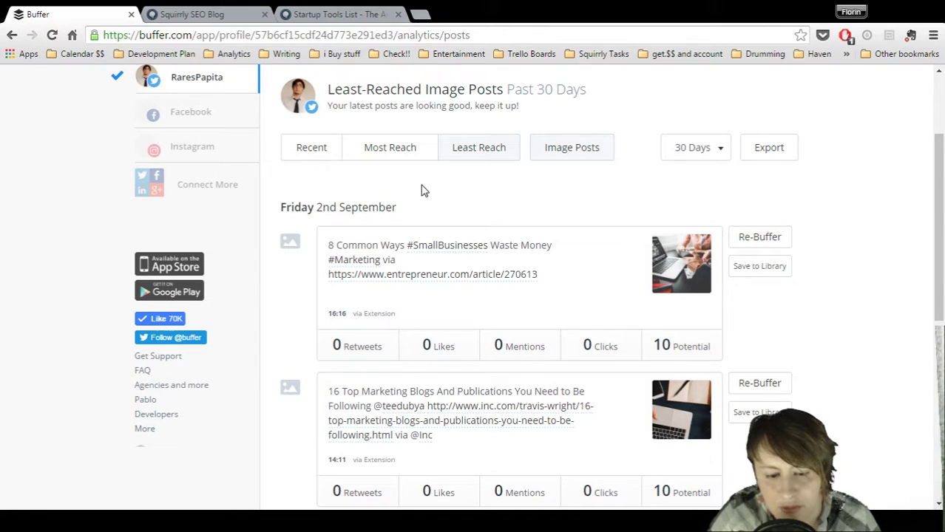
# Switch the post type filter to Link Posts and look through the least-reached posts
pyautogui.click(566, 155)
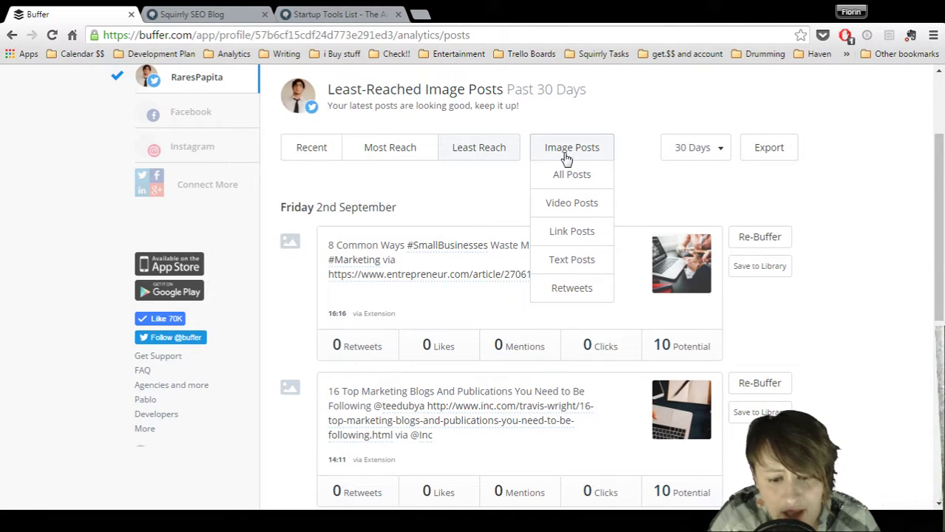
pyautogui.click(576, 233)
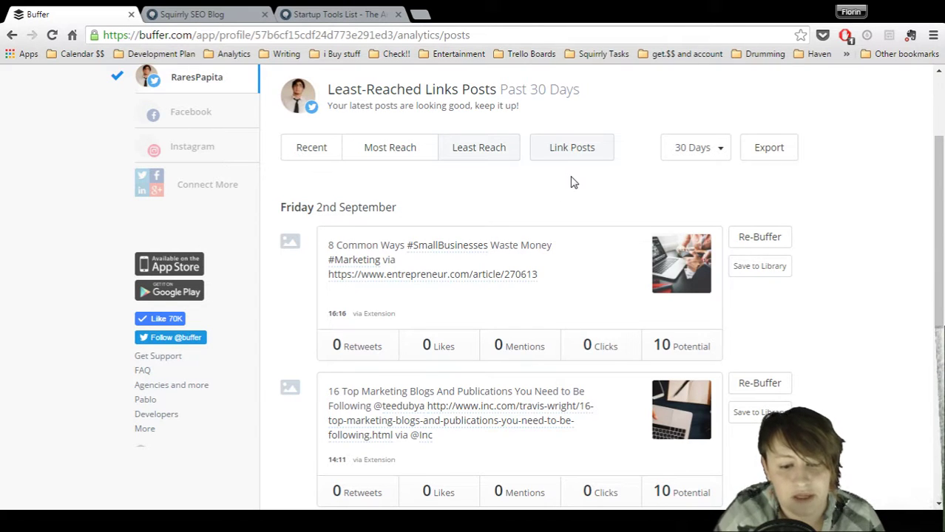
pyautogui.click(566, 153)
pyautogui.click(633, 184)
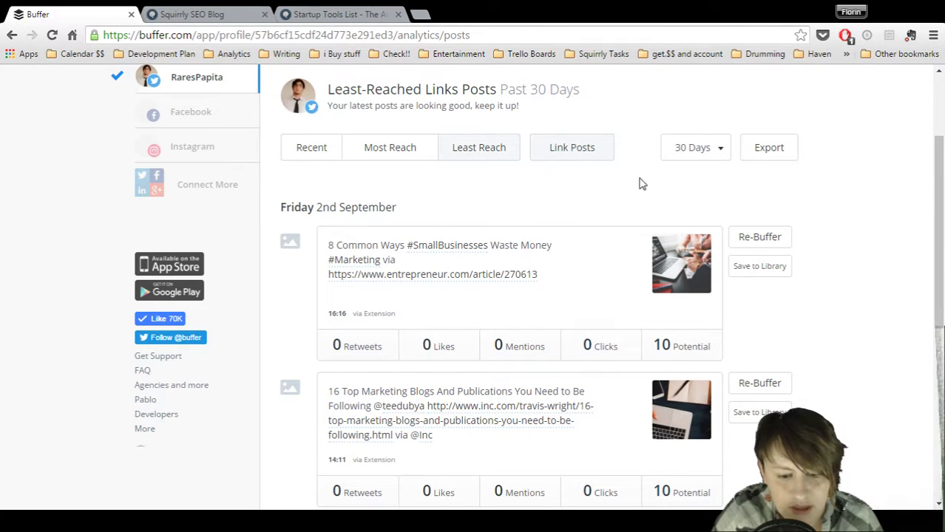
pyautogui.scroll(-5, 641, 179)
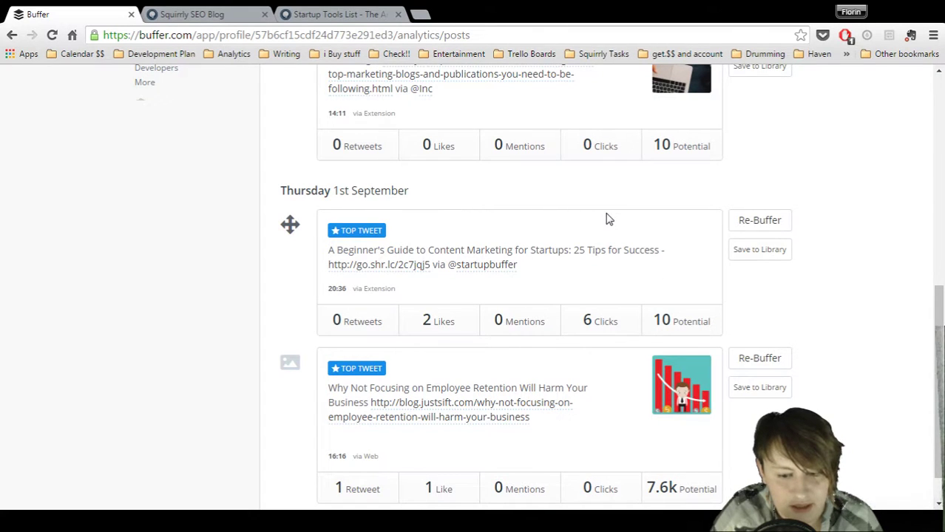
pyautogui.scroll(6, 600, 221)
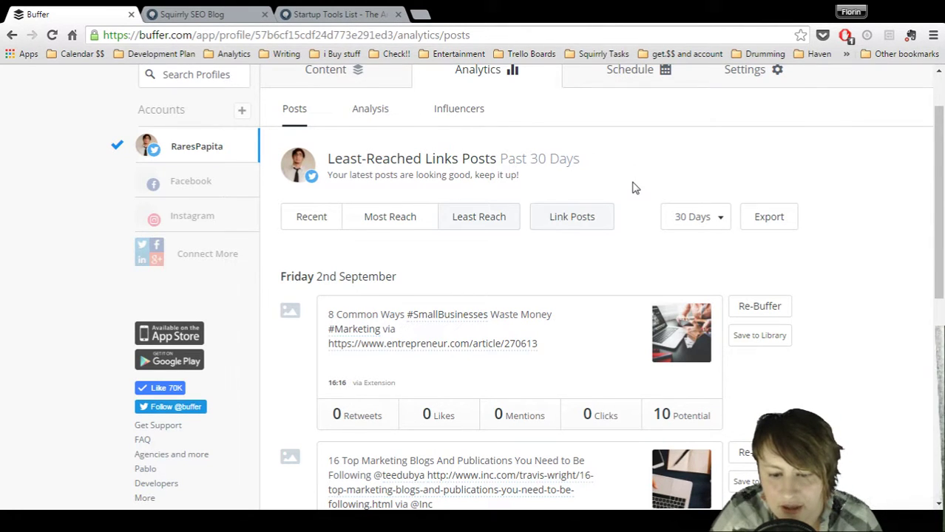
pyautogui.scroll(-1, 633, 188)
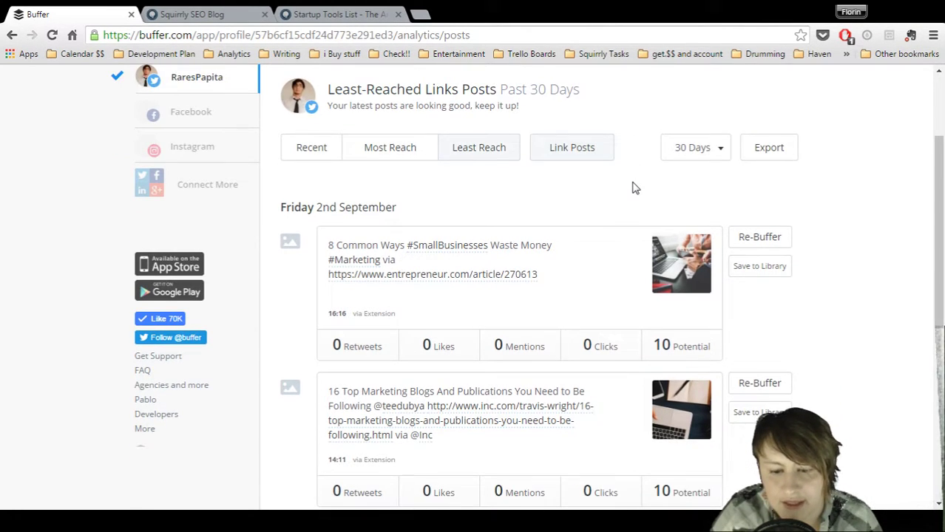
# Examine the preset and custom date range options for the post list, leaving the range unapplied
pyautogui.click(721, 155)
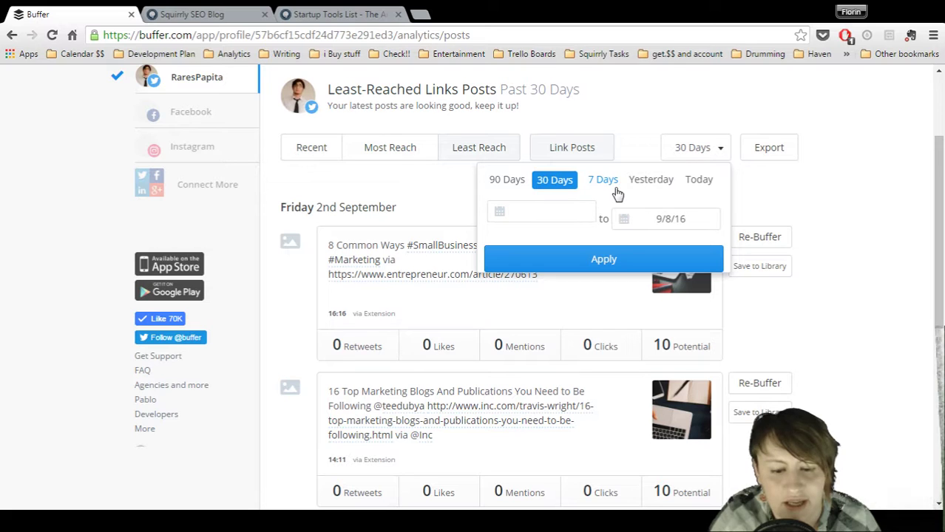
pyautogui.click(766, 196)
pyautogui.click(725, 159)
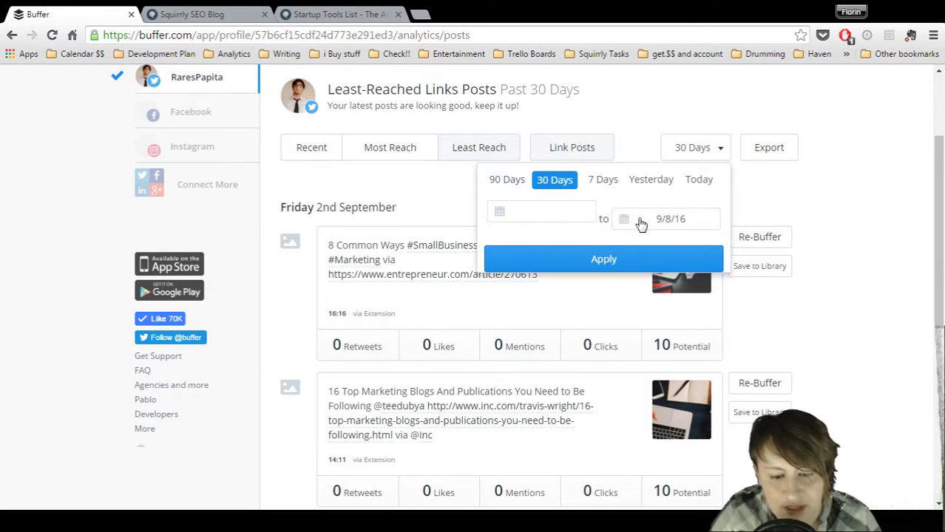
pyautogui.click(754, 196)
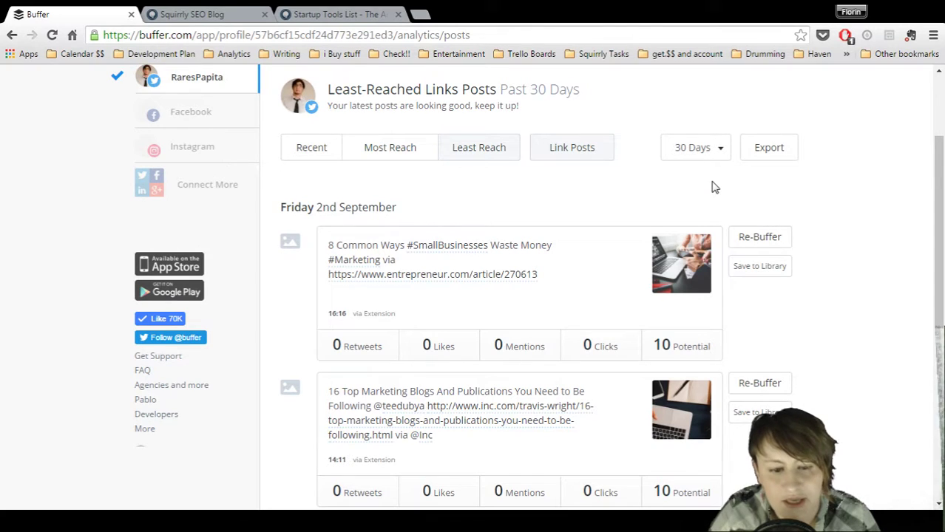
# Rank the link posts by Most Popular and try to re-buffer "A Beginner's Guide to Content Marketing for Startups" to the queue
pyautogui.moveTo(381, 158)
pyautogui.click(400, 181)
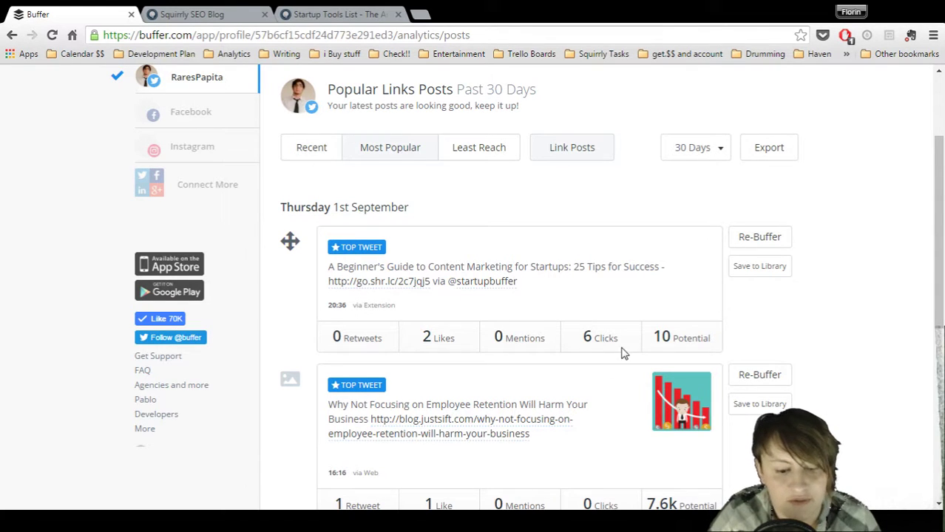
pyautogui.click(744, 238)
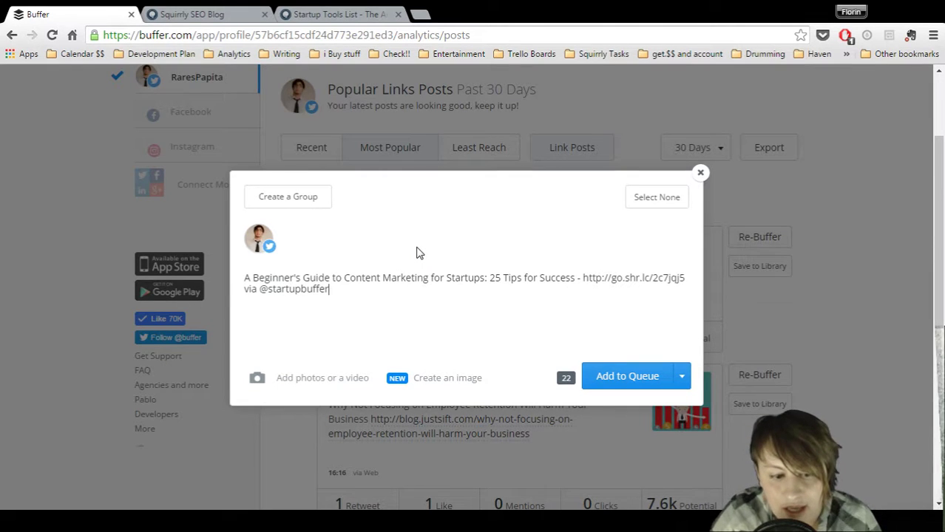
pyautogui.click(629, 381)
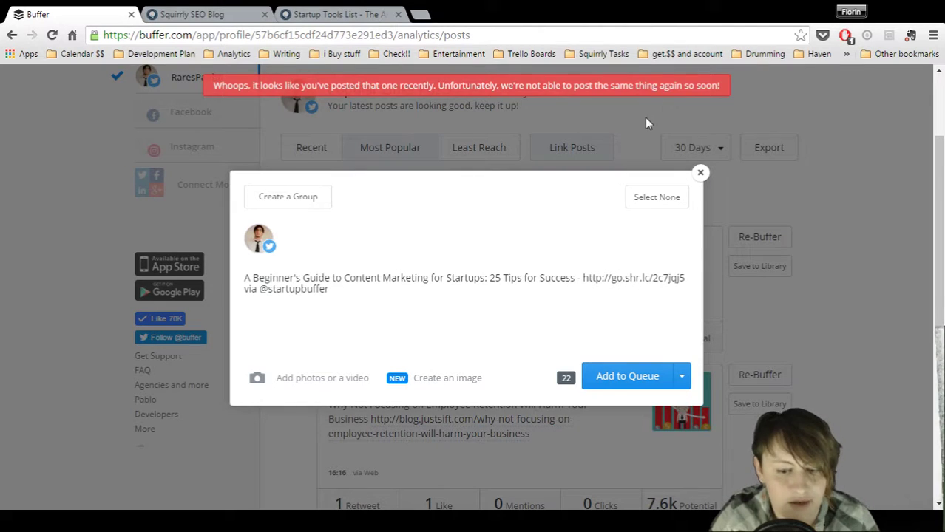
pyautogui.click(701, 174)
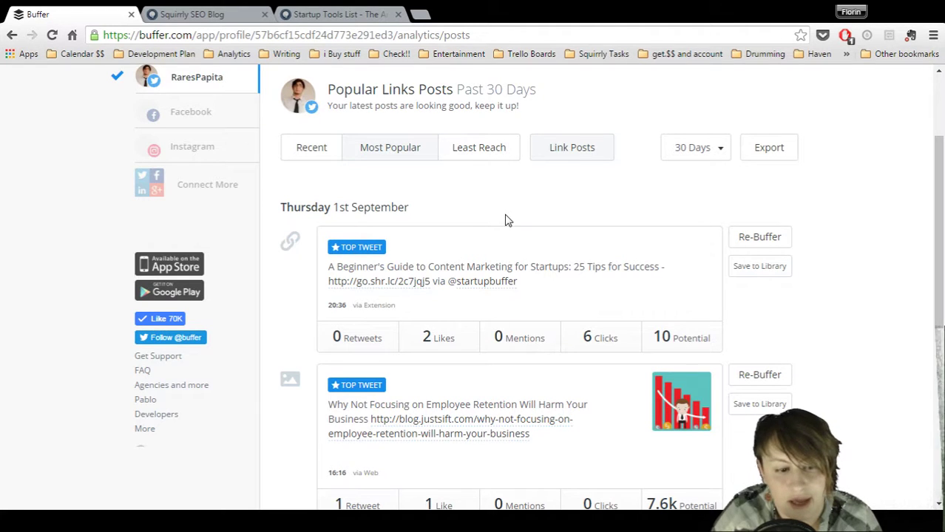
# Open the profile's content queue and look through the upcoming posting slots
pyautogui.scroll(3, 507, 220)
pyautogui.click(302, 139)
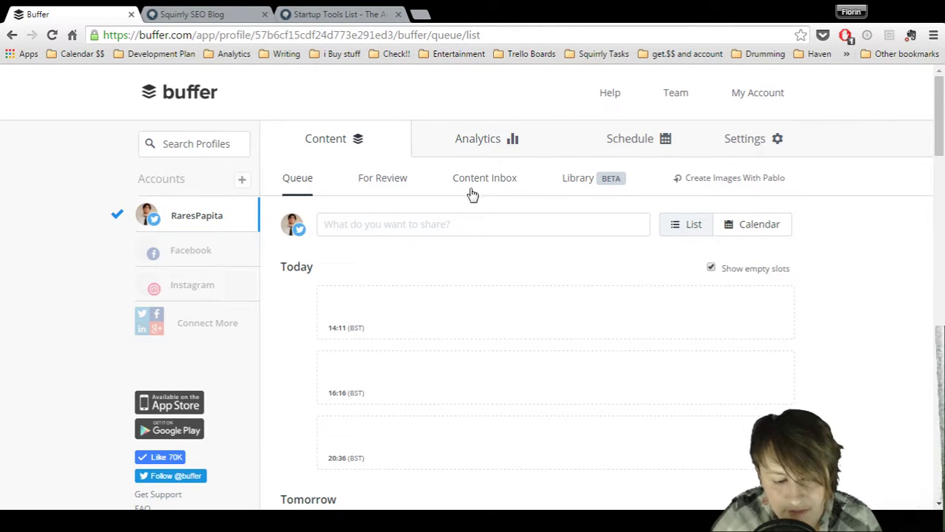
pyautogui.click(490, 141)
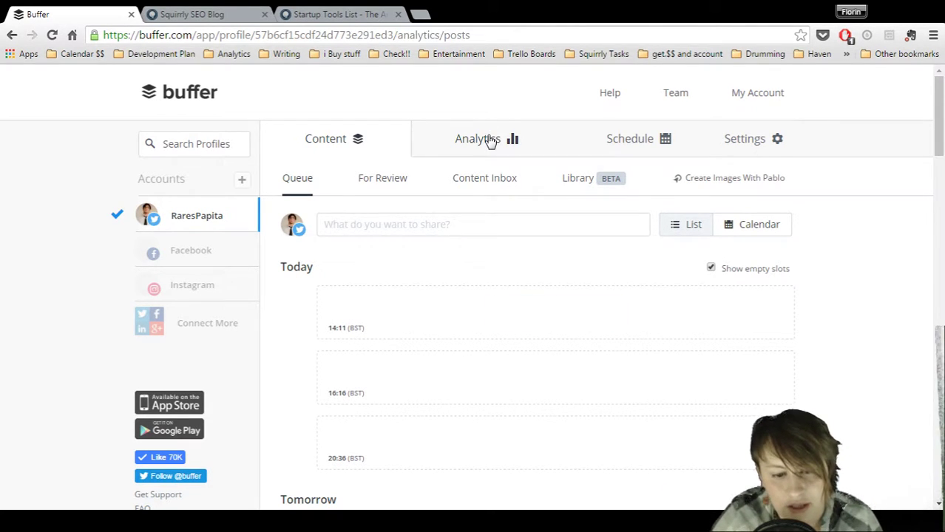
pyautogui.click(328, 142)
pyautogui.scroll(-1, 445, 341)
pyautogui.scroll(-4, 446, 340)
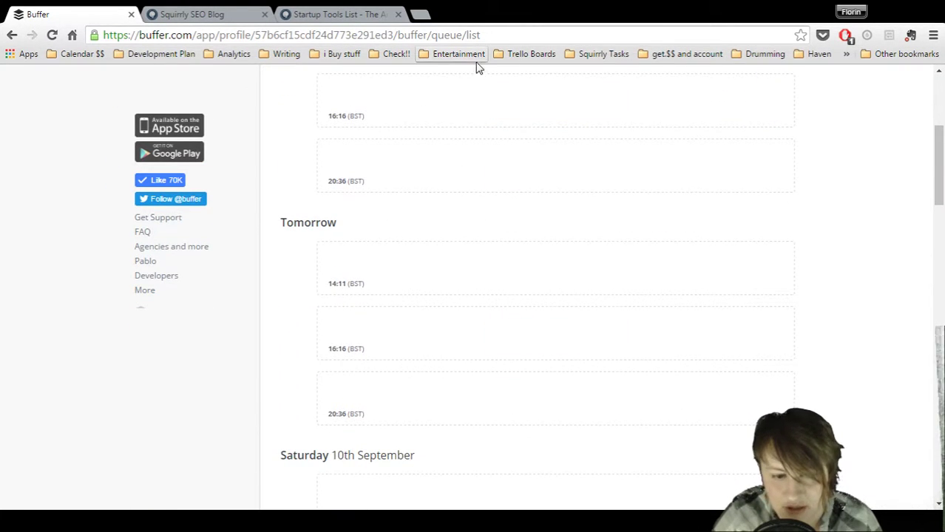
pyautogui.scroll(4, 485, 215)
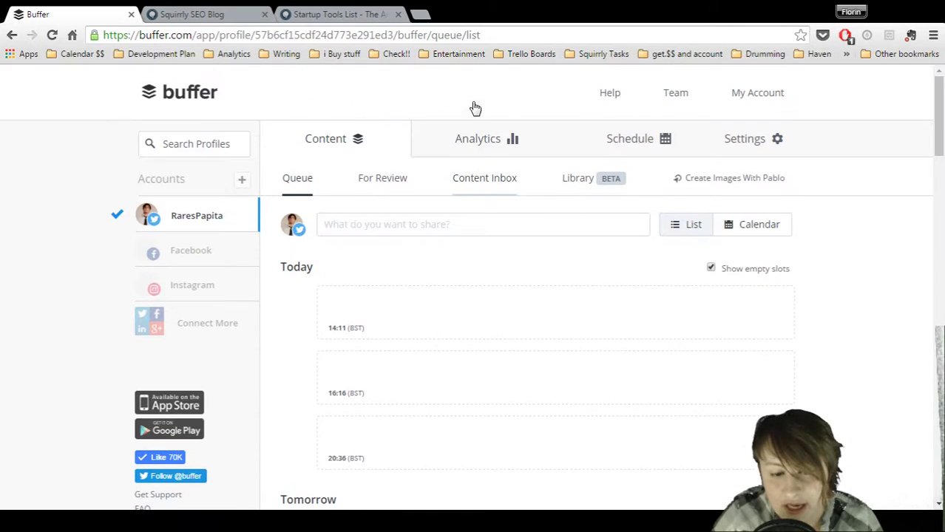
# Return to the post analytics and look over the recent posts and their Save to Library option
pyautogui.click(481, 154)
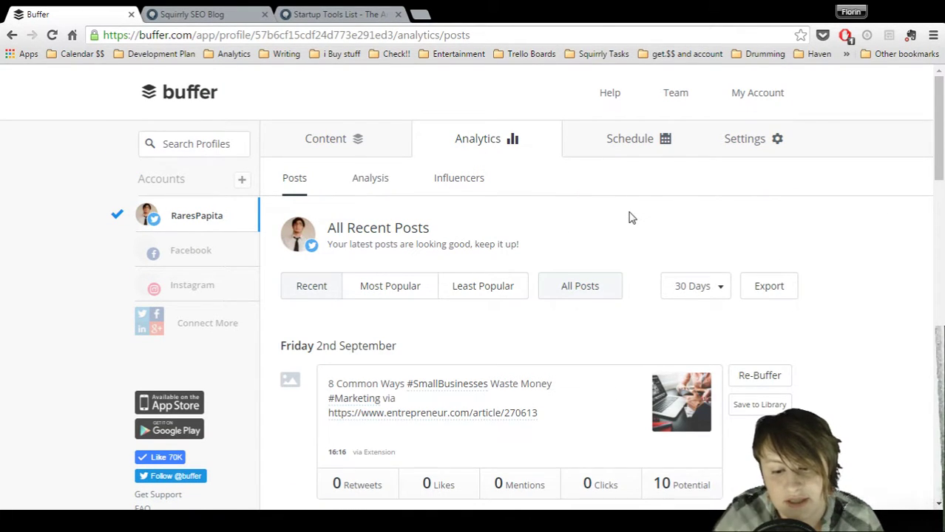
pyautogui.scroll(-1, 666, 221)
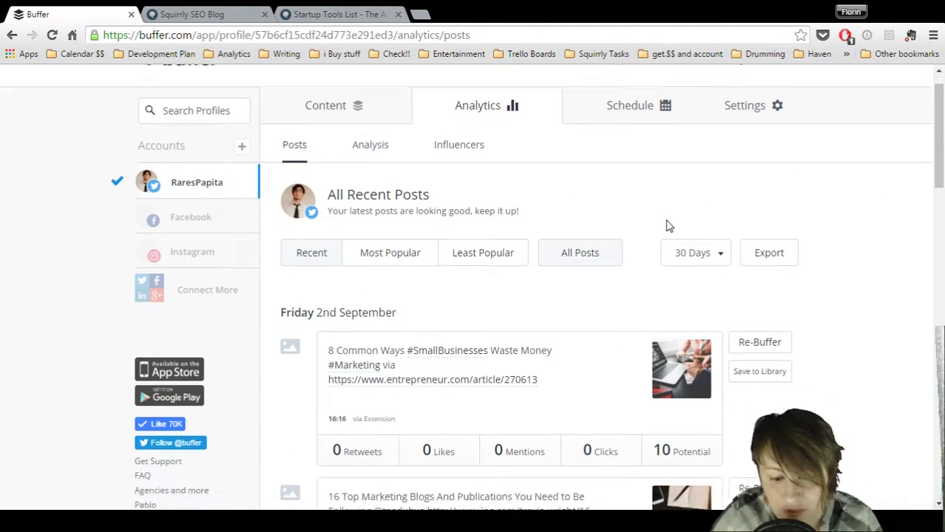
pyautogui.scroll(-3, 666, 225)
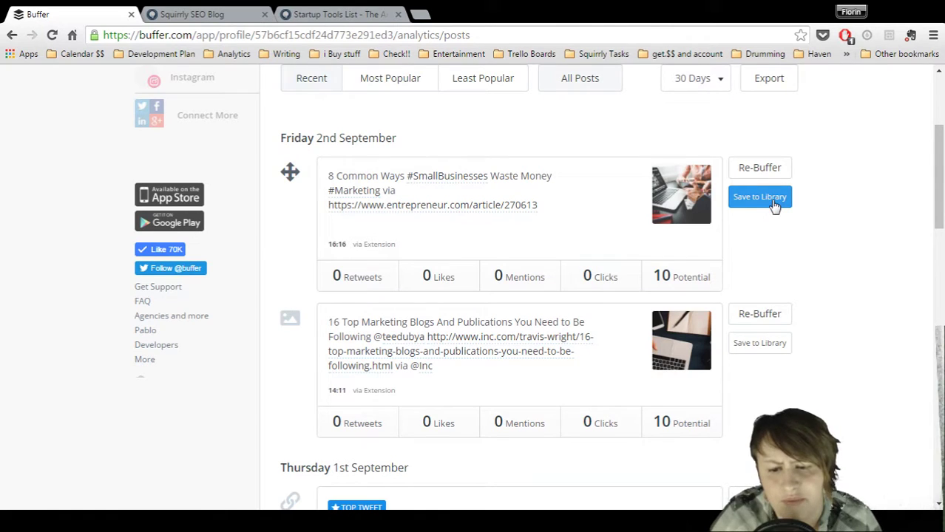
pyautogui.scroll(1, 819, 207)
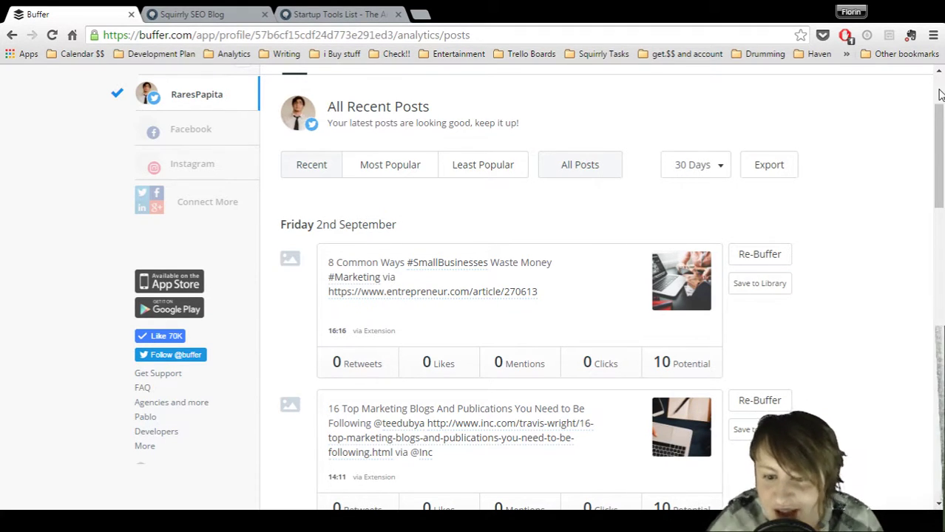
pyautogui.moveTo(939, 124); pyautogui.dragTo(939, 103)
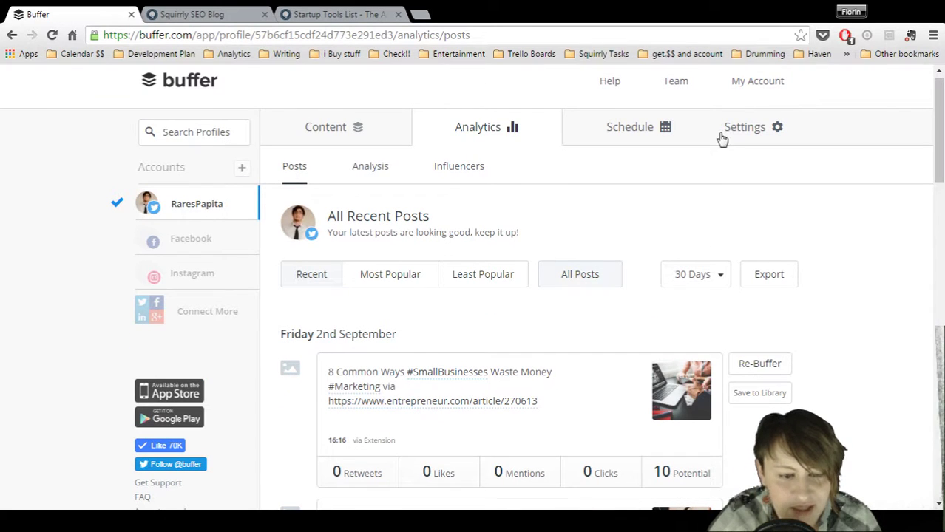
# Check the profile's content library, and return to the post analytics
pyautogui.click(296, 136)
pyautogui.click(582, 180)
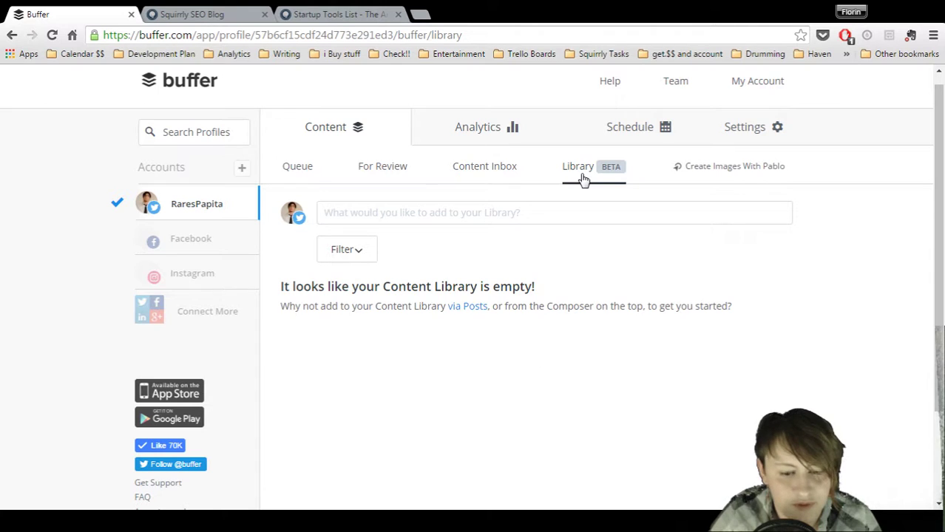
pyautogui.click(524, 130)
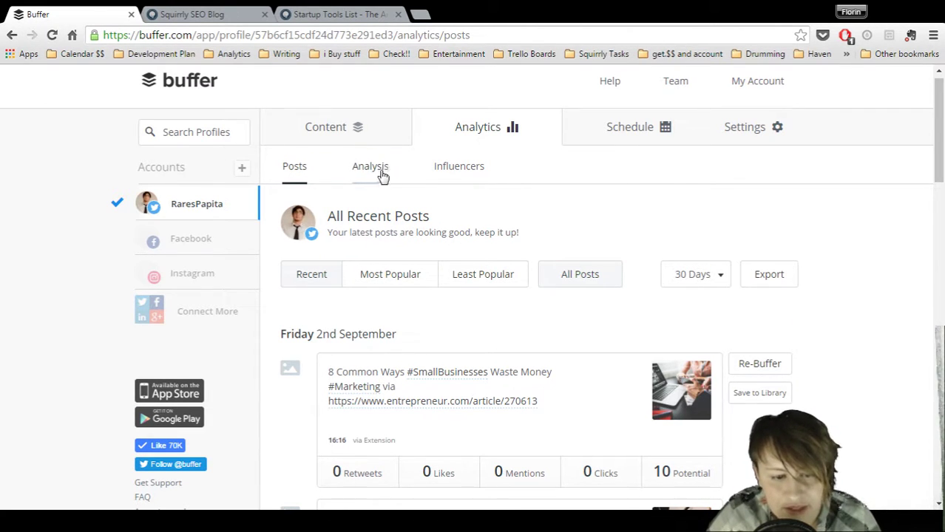
# Plot Retweets against Clicks in the profile's Analysis chart and inspect both values for 1/9/2016
pyautogui.click(360, 173)
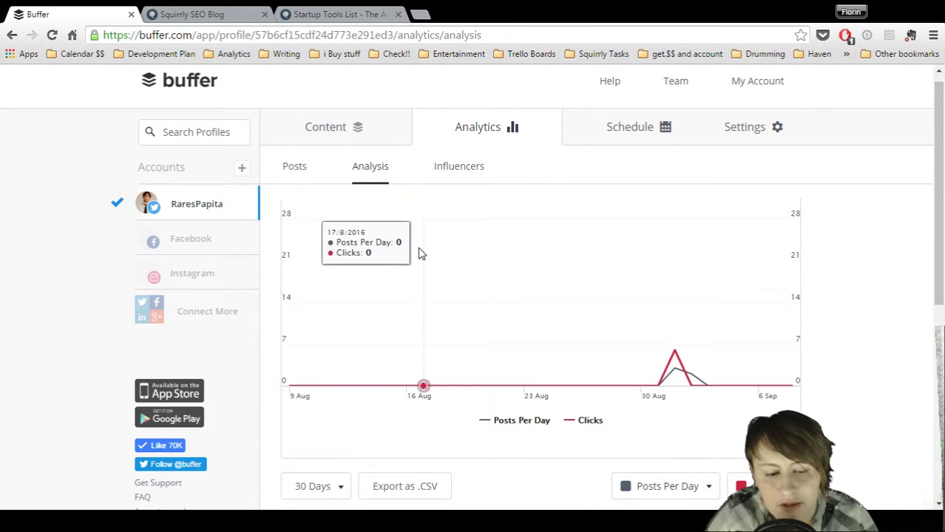
pyautogui.scroll(-1, 418, 254)
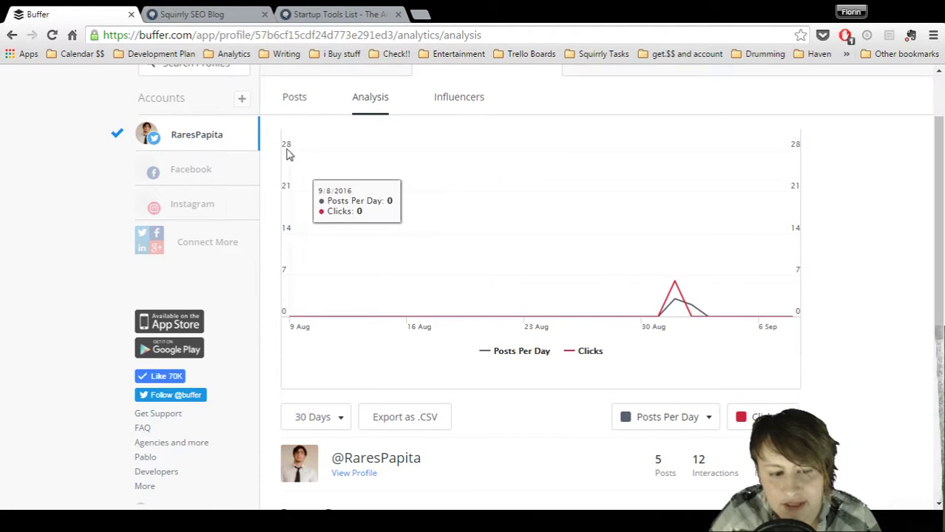
pyautogui.click(708, 421)
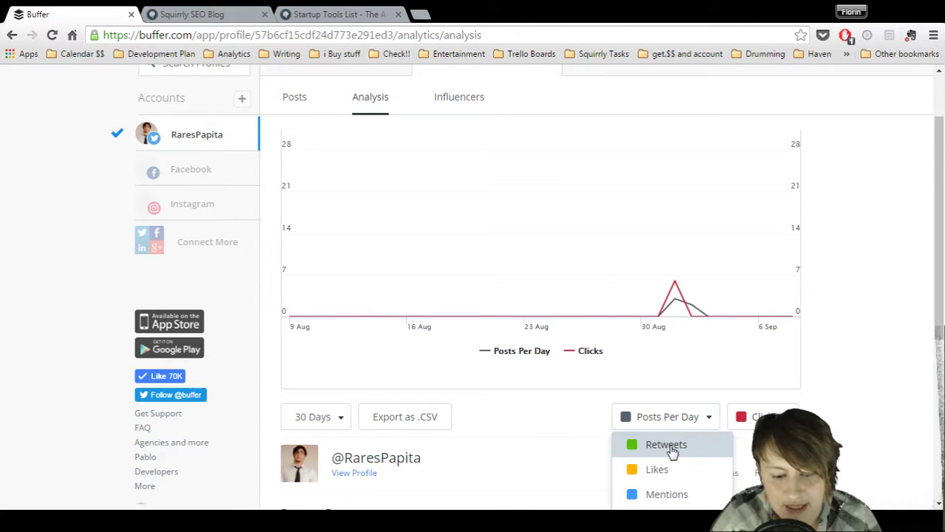
pyautogui.scroll(-1, 668, 448)
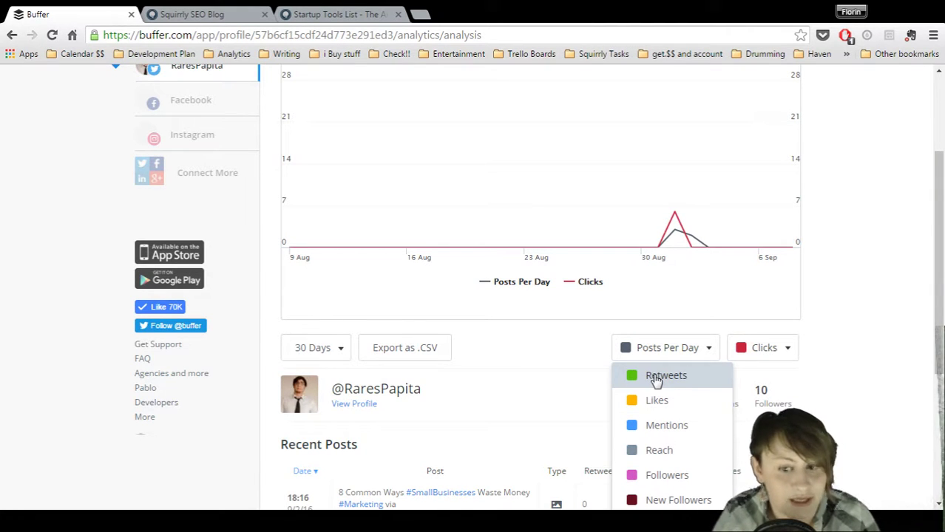
pyautogui.click(655, 378)
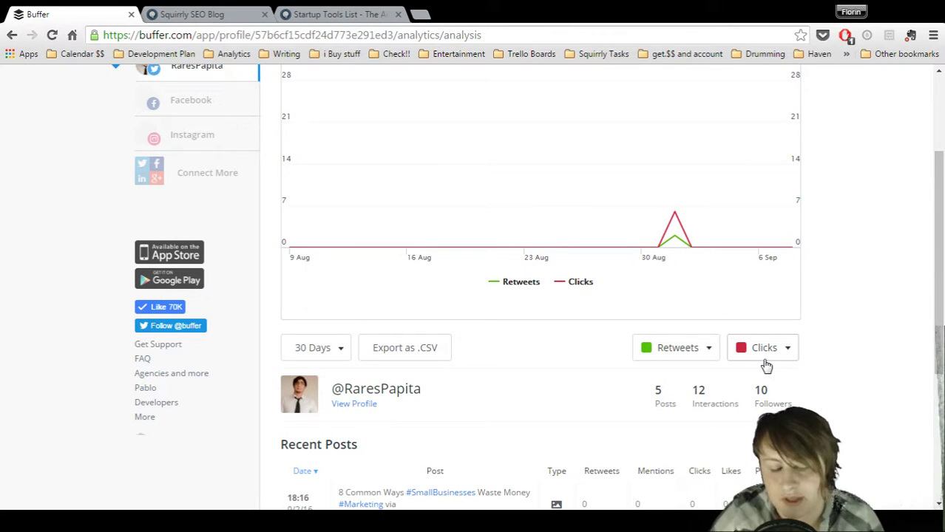
pyautogui.moveTo(674, 238)
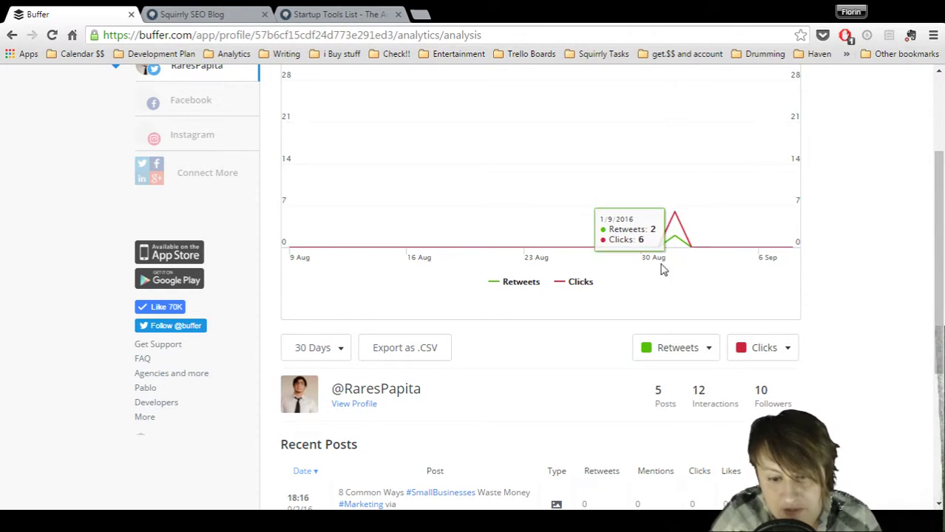
# Compare Likes with Clicks in the chart, followed by Mentions with Clicks, inspecting the values for 1/9/2016
pyautogui.click(673, 353)
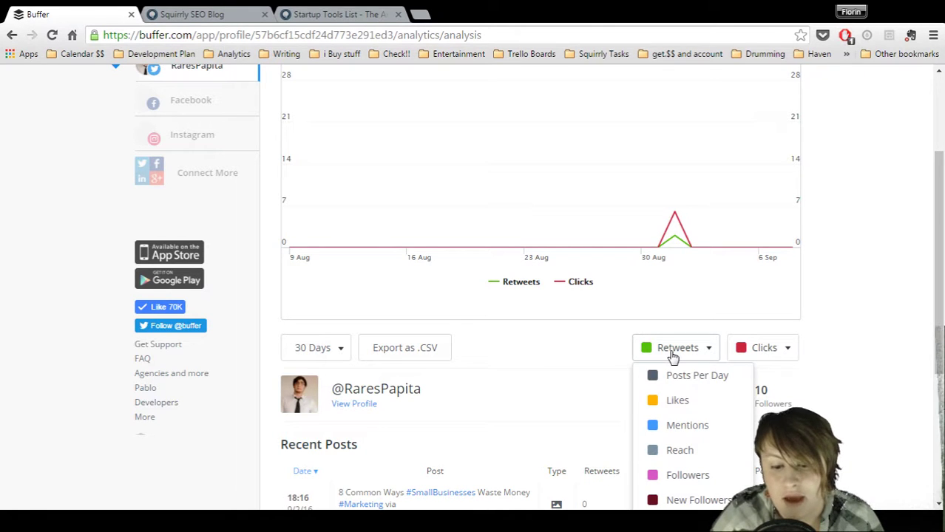
pyautogui.click(670, 401)
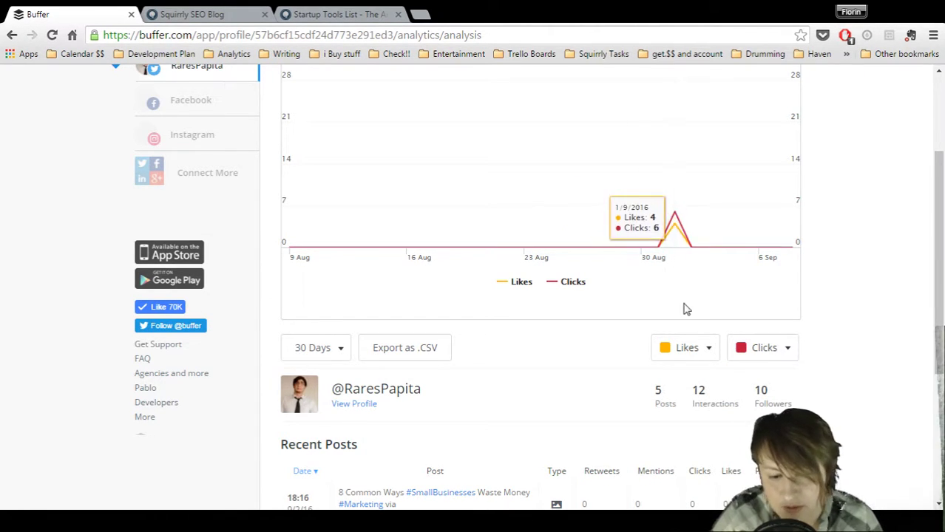
pyautogui.click(696, 353)
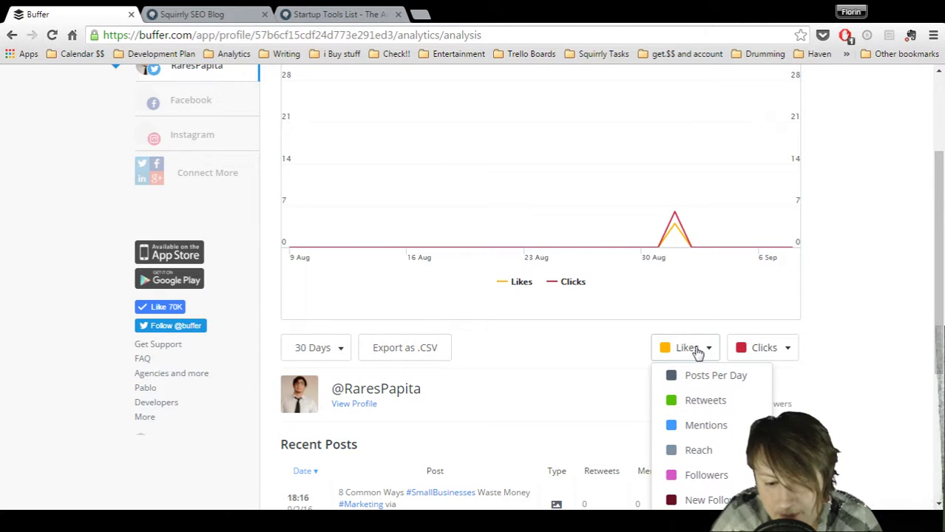
pyautogui.click(697, 425)
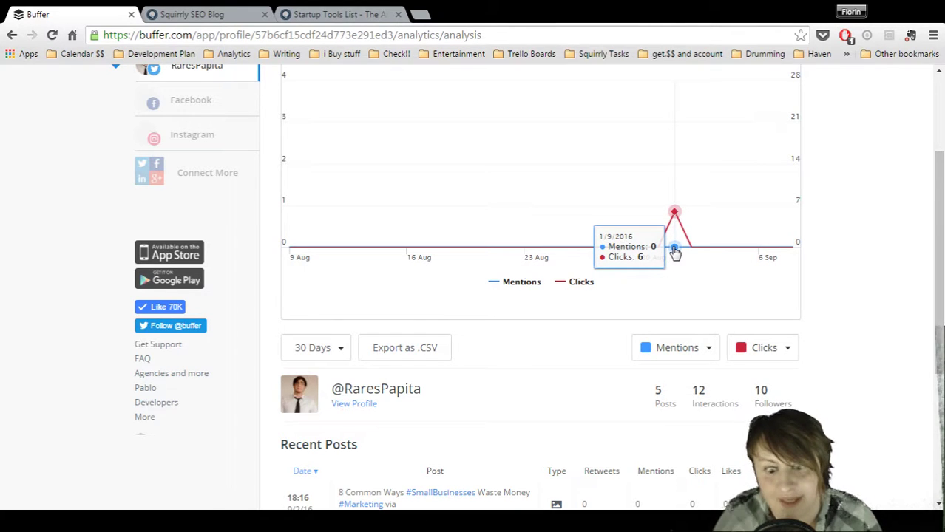
# Plot Followers against Clicks in the chart and inspect the values for 31/8/2016 and 2/9/2016
pyautogui.click(710, 351)
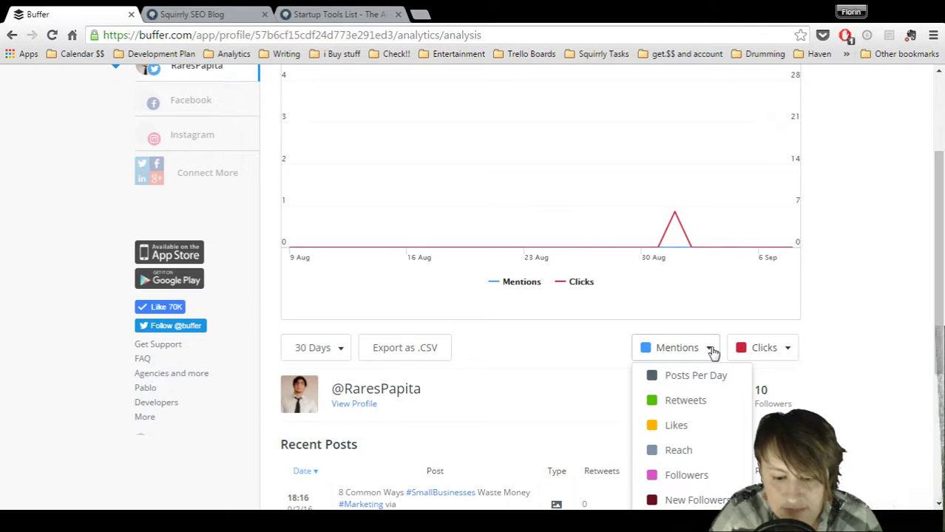
pyautogui.scroll(-1, 712, 353)
pyautogui.click(681, 406)
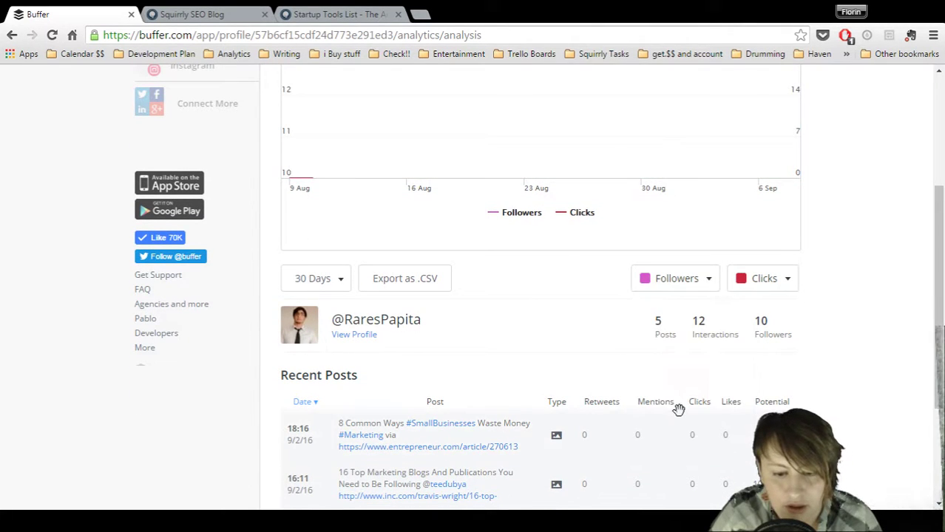
pyautogui.moveTo(658, 180)
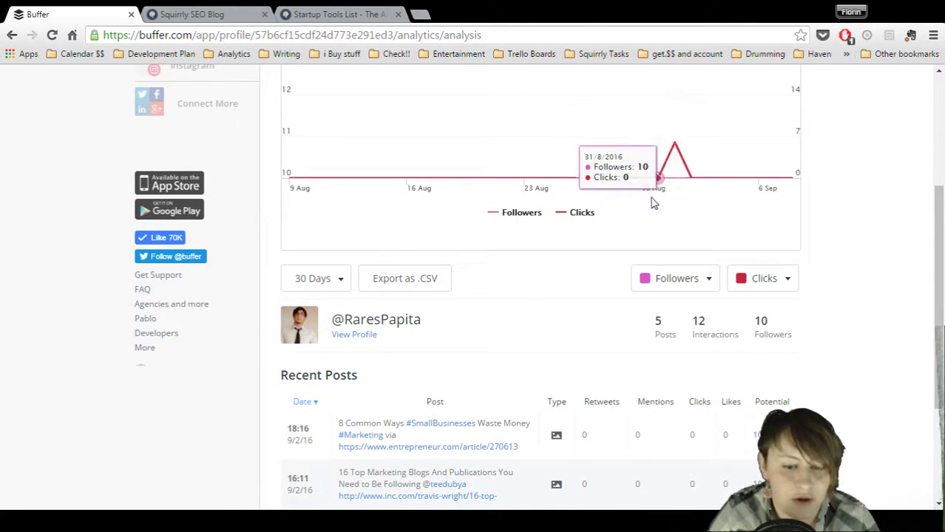
pyautogui.moveTo(690, 183)
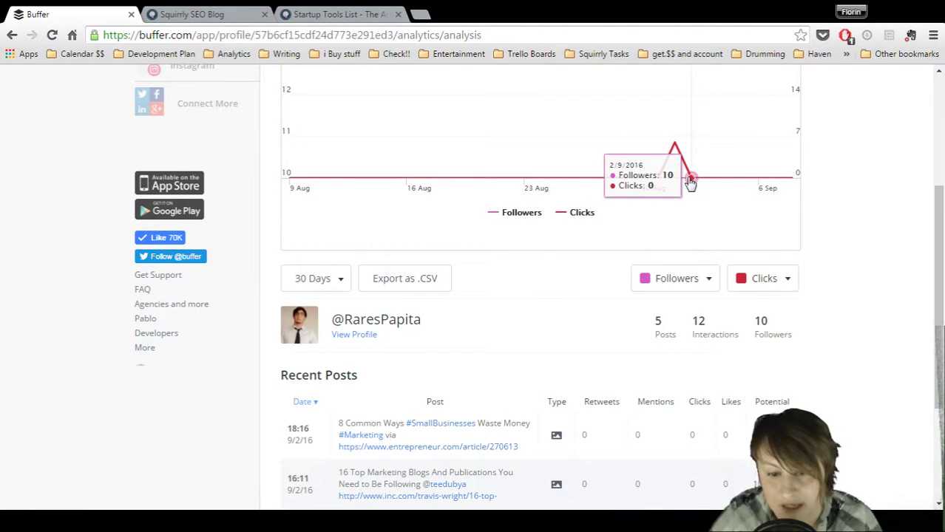
# Replace Clicks with Posts Per Day as the metric compared with Followers, and look over the Recent Posts table
pyautogui.click(783, 278)
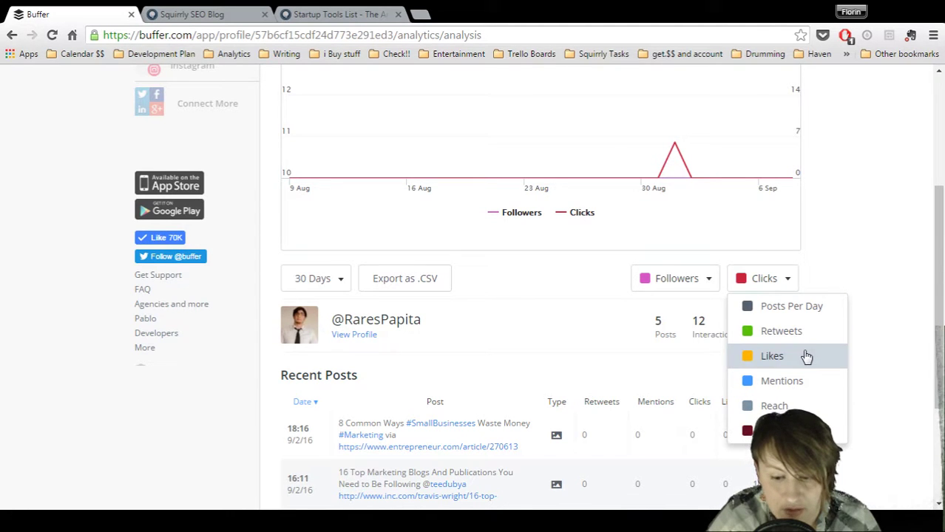
pyautogui.click(797, 309)
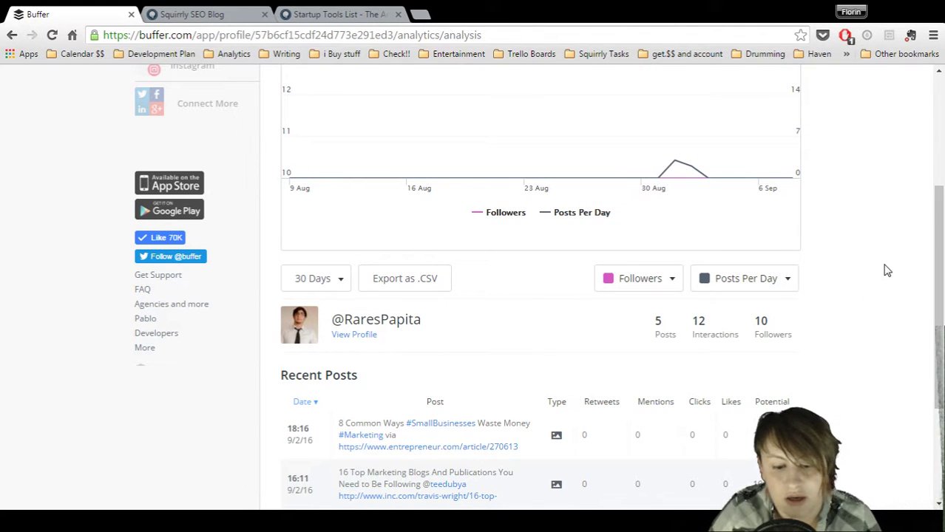
pyautogui.scroll(-1, 942, 244)
pyautogui.scroll(2, 910, 251)
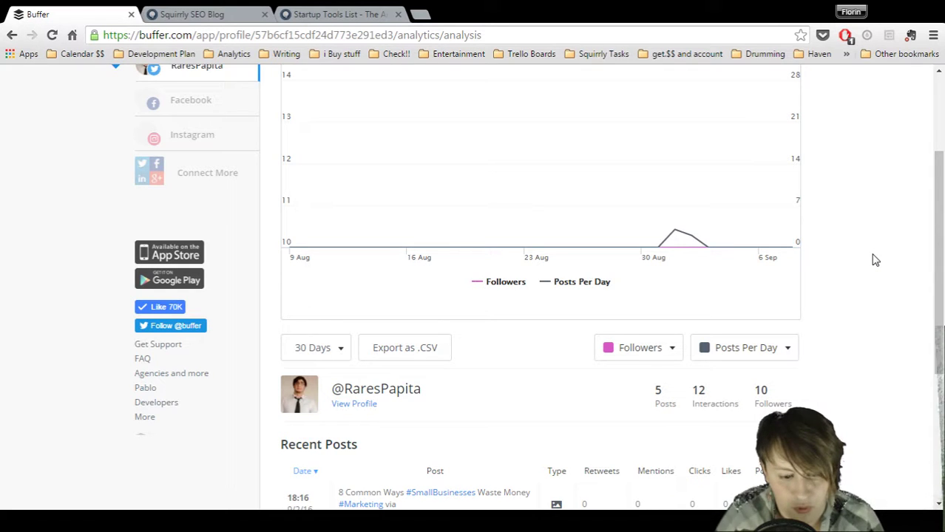
pyautogui.scroll(-3, 931, 368)
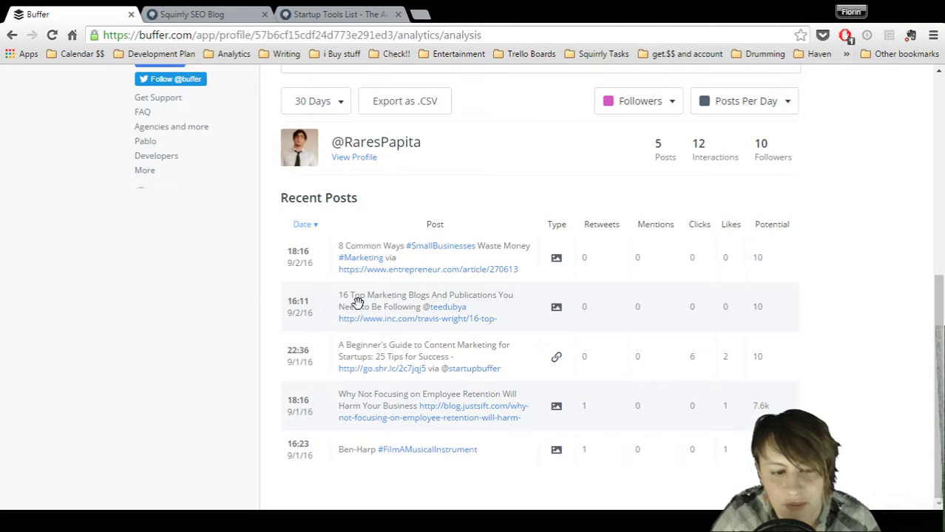
pyautogui.scroll(5, 357, 302)
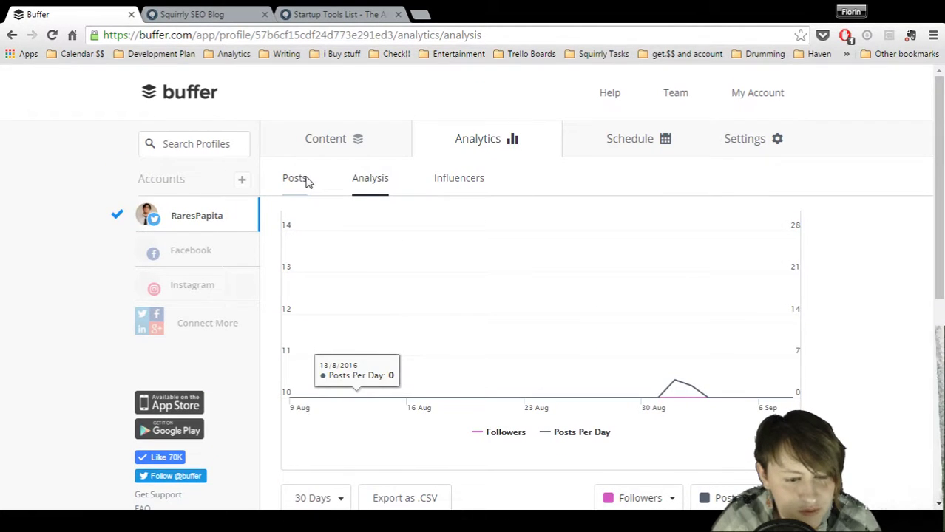
# Return to the post analytics and look through the engagement figures of all recent posts
pyautogui.click(304, 180)
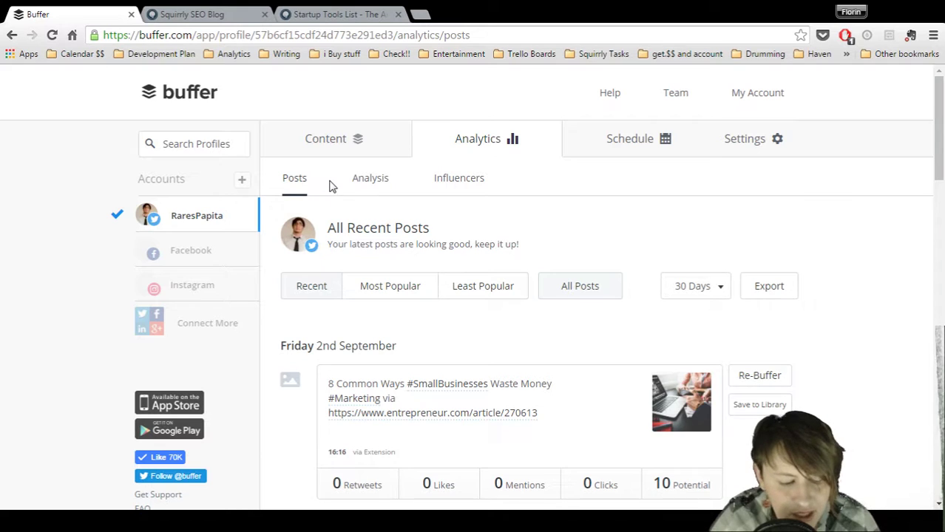
pyautogui.scroll(-3, 508, 209)
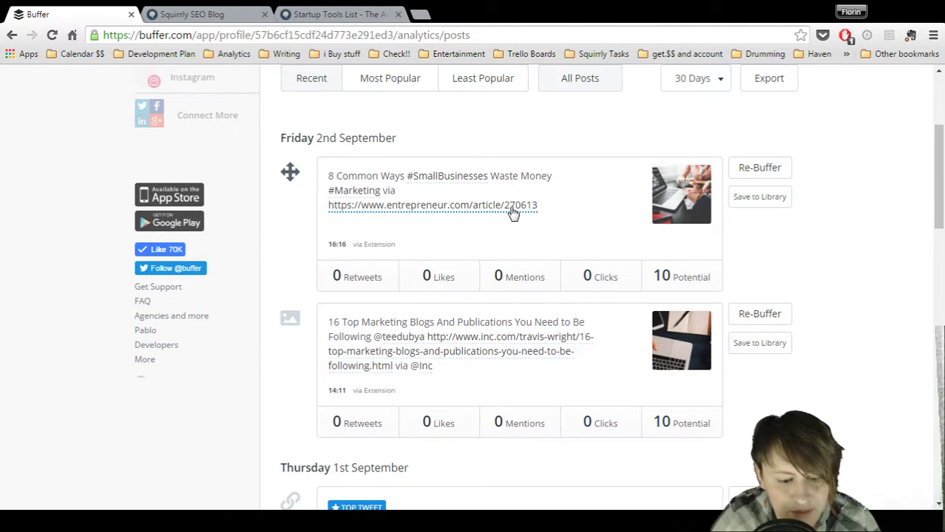
pyautogui.scroll(-5, 513, 212)
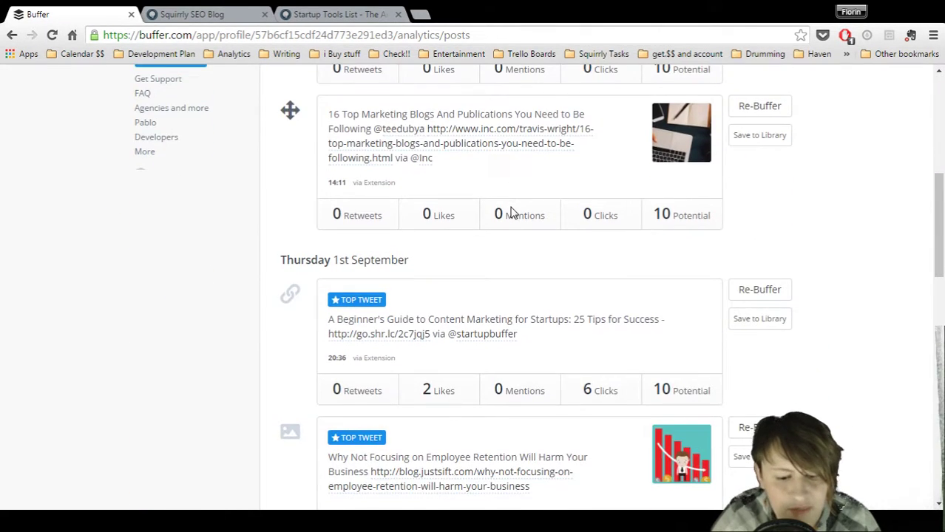
pyautogui.scroll(-2, 512, 212)
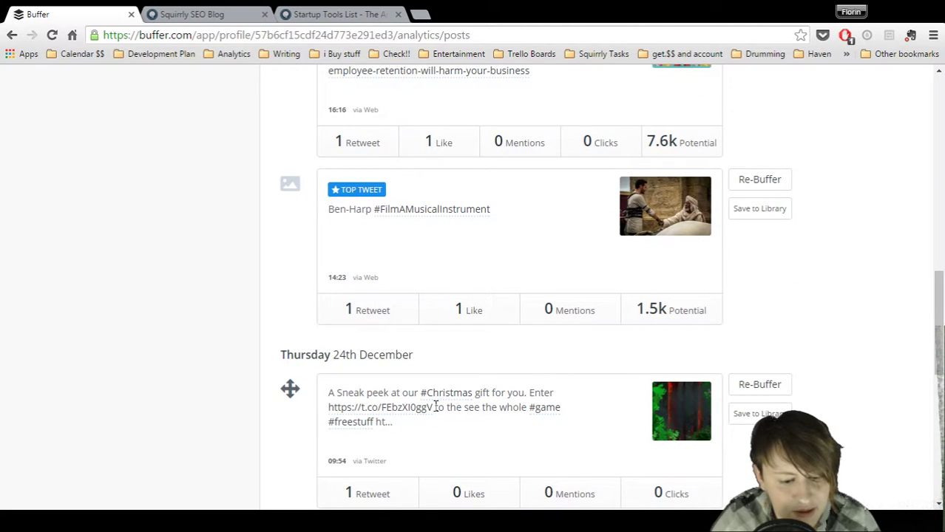
pyautogui.scroll(1, 437, 355)
pyautogui.scroll(10, 437, 355)
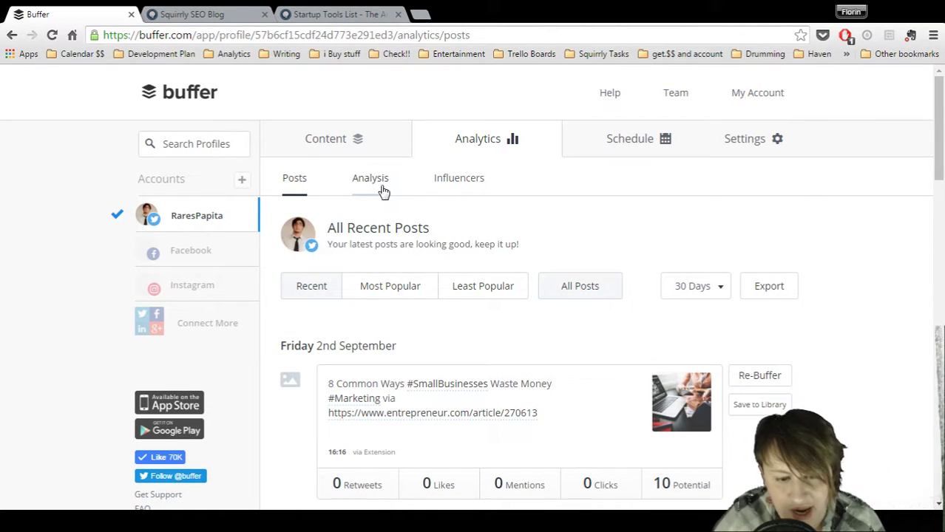
# Reopen the Analysis chart, extend its period to 90 Days, and inspect Followers and Posts Per Day for early September
pyautogui.click(377, 187)
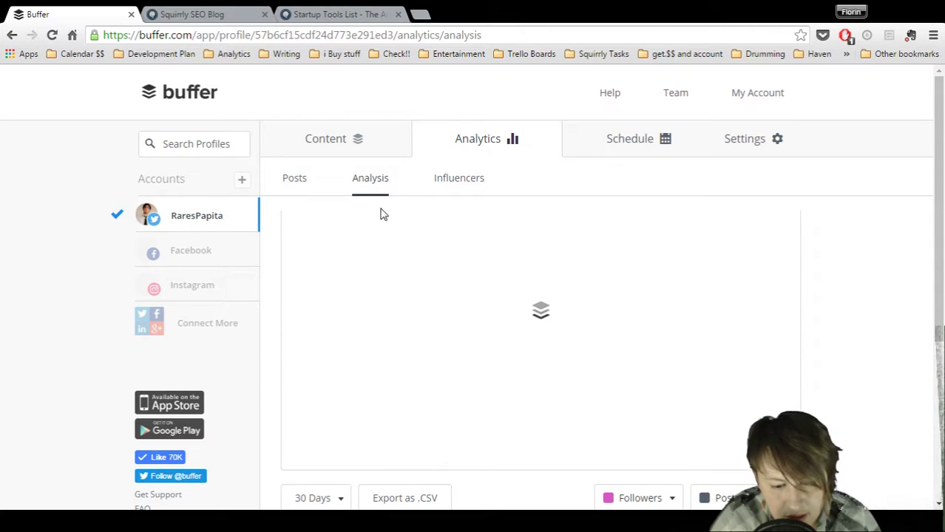
pyautogui.scroll(-3, 645, 399)
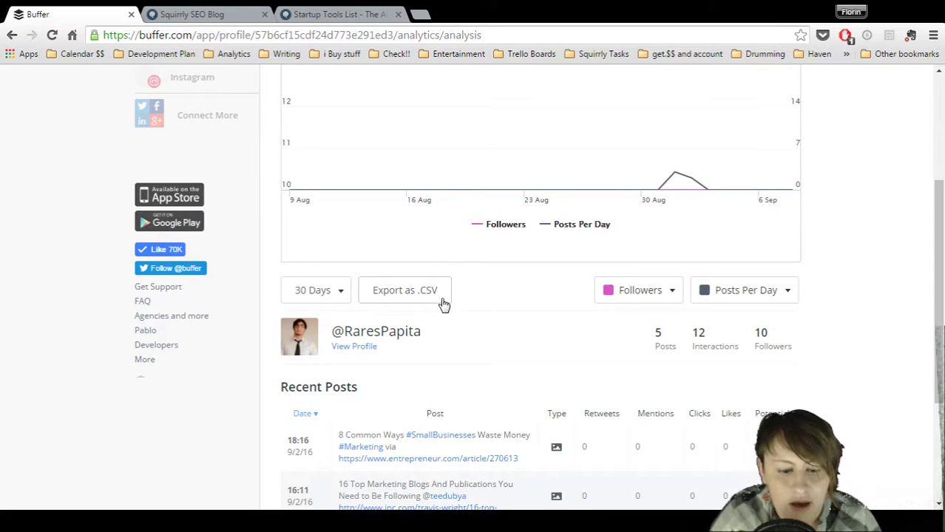
pyautogui.scroll(1, 446, 304)
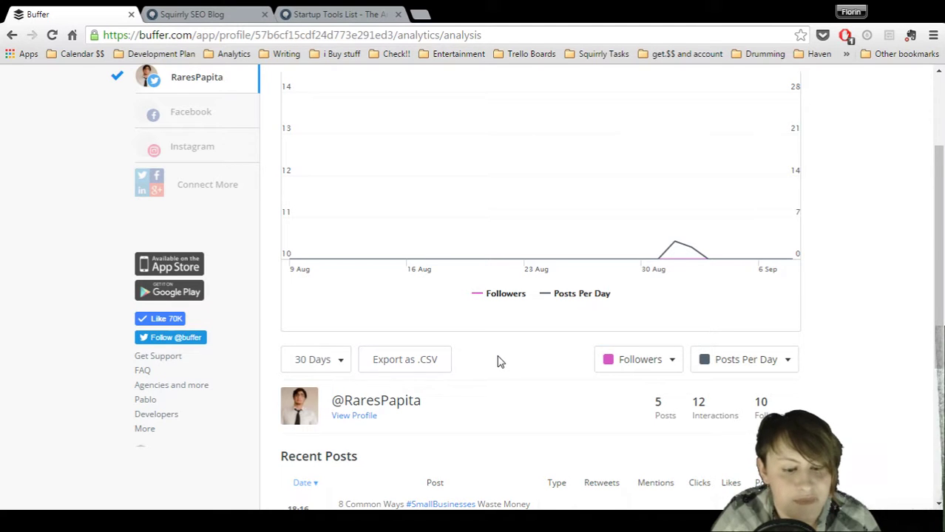
pyautogui.click(343, 362)
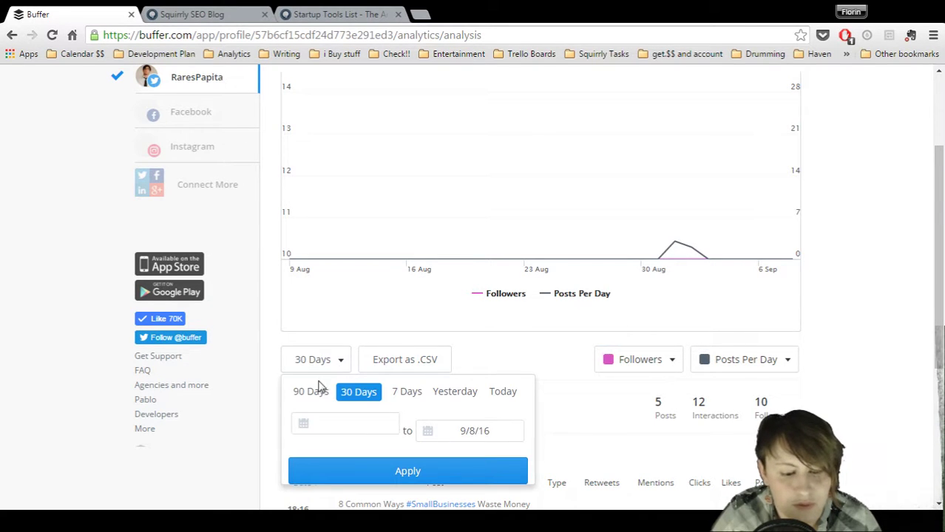
pyautogui.click(315, 390)
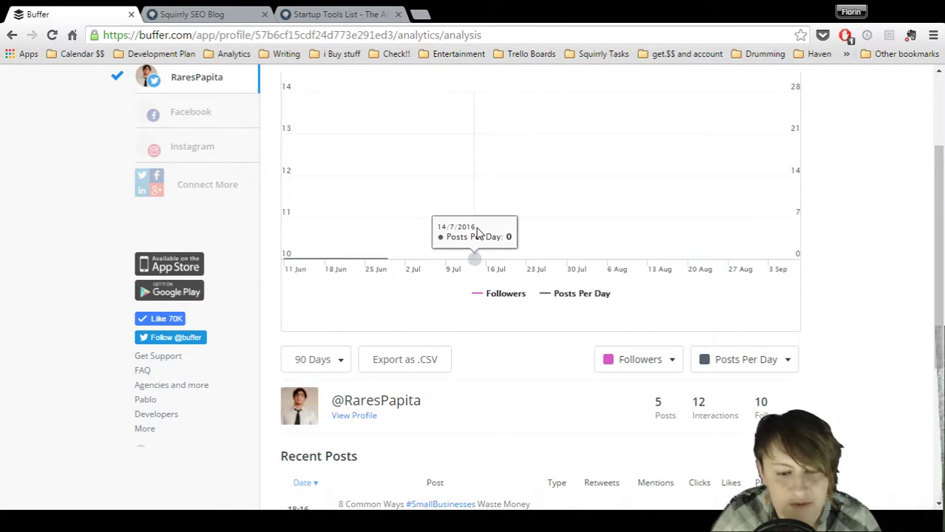
pyautogui.scroll(2, 477, 236)
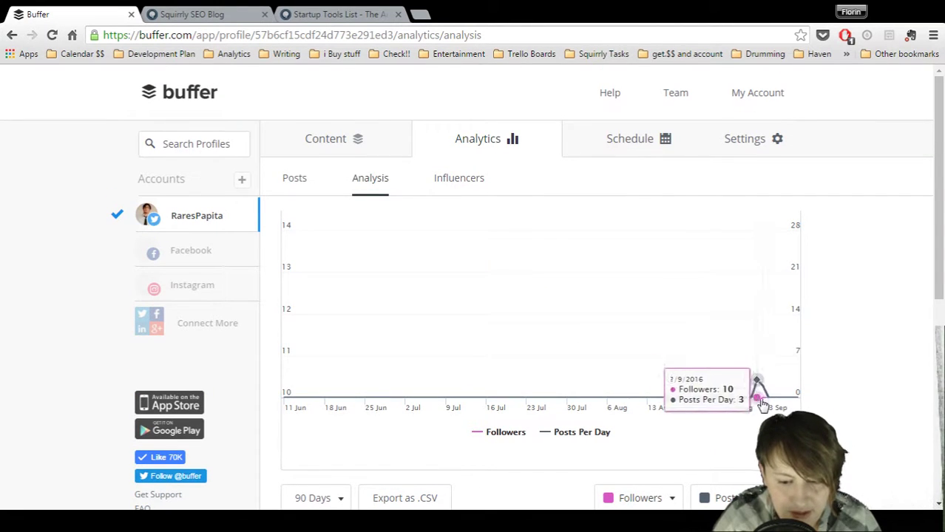
# Try the 30 Days and 7 Days periods on the Analysis chart, and set it back to 30 Days
pyautogui.scroll(-3, 450, 247)
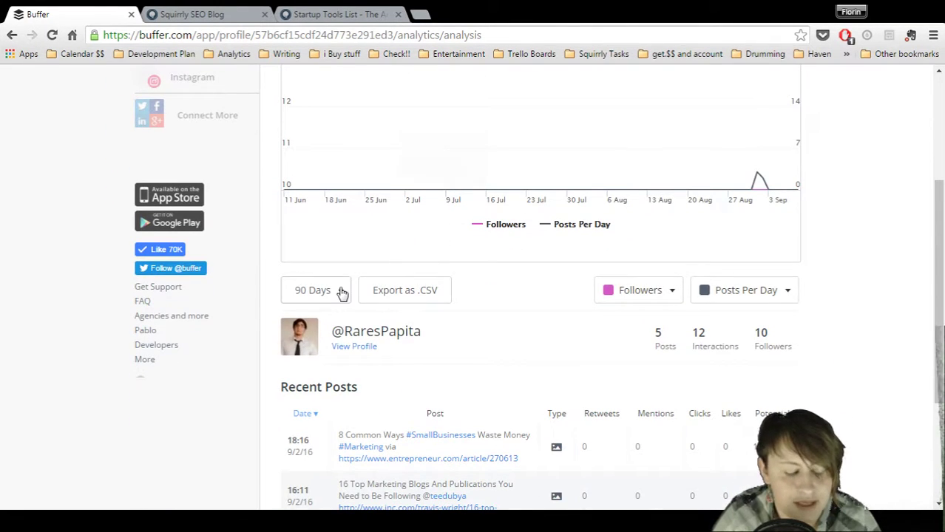
pyautogui.click(342, 294)
pyautogui.click(373, 328)
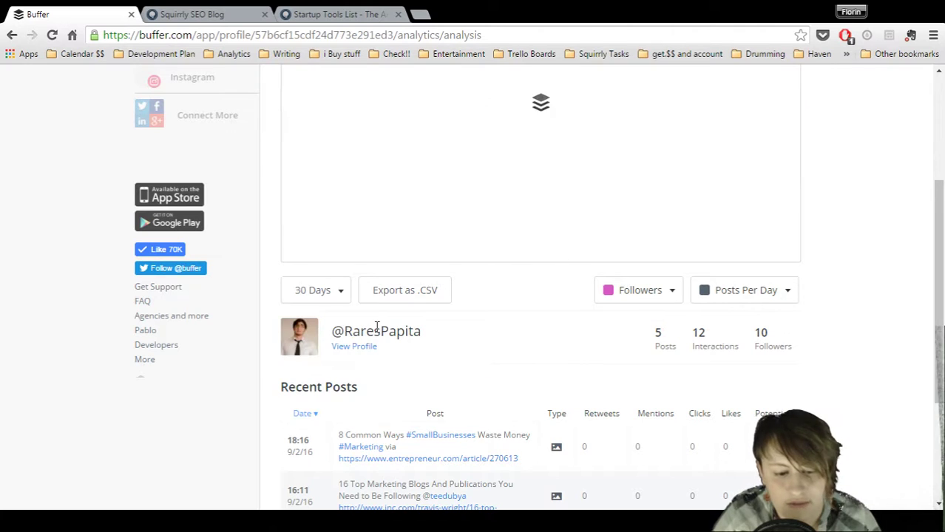
pyautogui.click(346, 301)
pyautogui.click(399, 325)
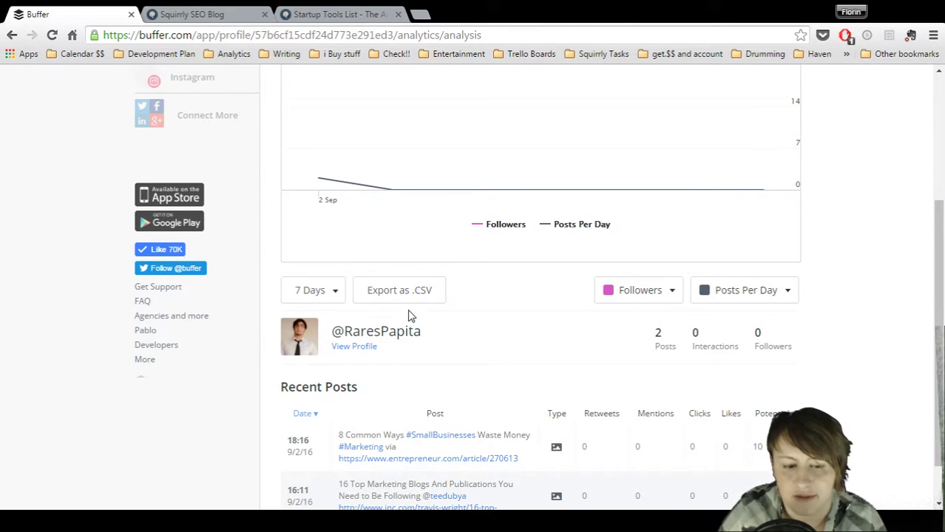
pyautogui.click(339, 297)
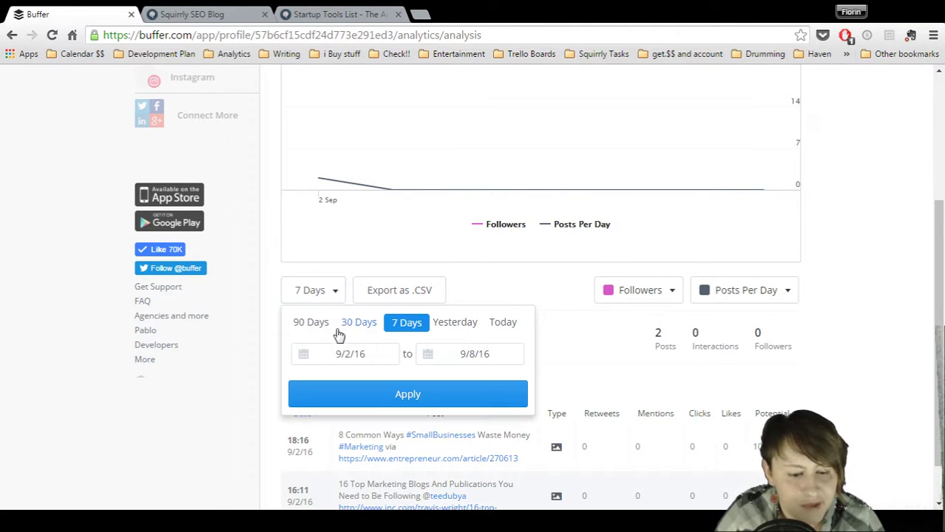
pyautogui.click(359, 324)
# Examine the Followers and Posts Per Day chart and the Recent Posts table for the 30-day period
pyautogui.scroll(1, 597, 259)
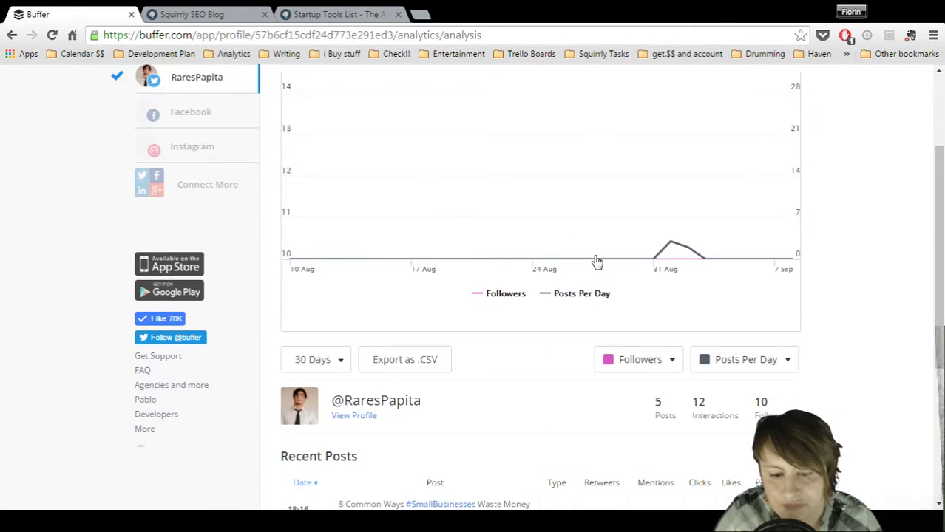
pyautogui.scroll(-4, 596, 258)
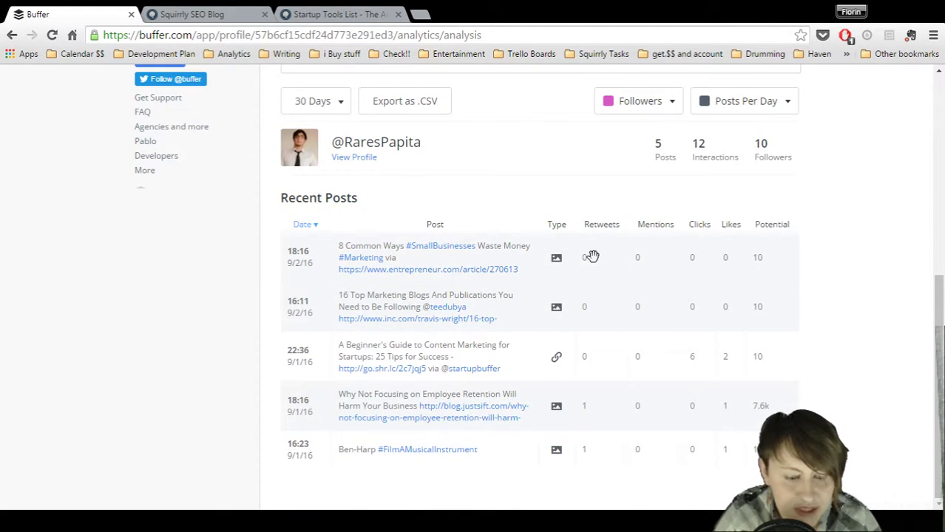
pyautogui.scroll(1, 588, 230)
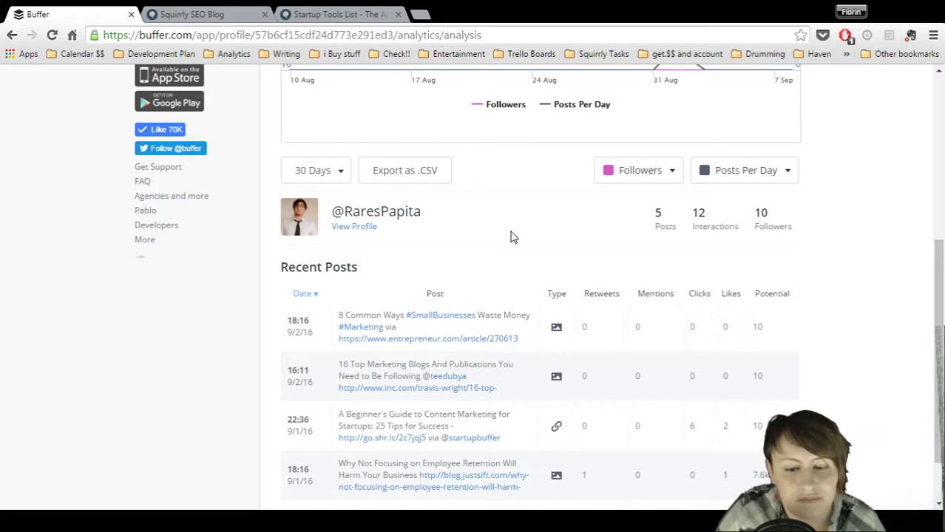
pyautogui.scroll(4, 514, 237)
pyautogui.moveTo(648, 281)
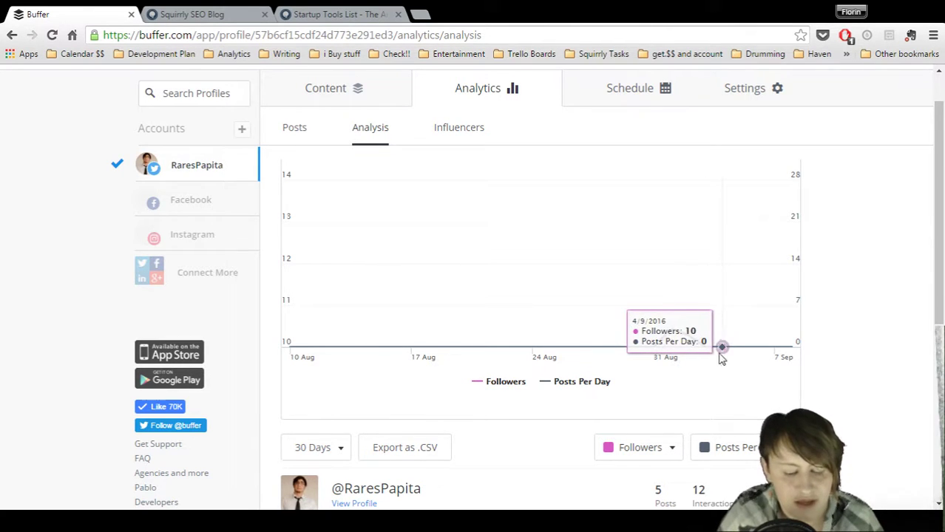
# Set the chart's compared metrics to Retweets and Clicks
pyautogui.click(670, 449)
pyautogui.click(648, 477)
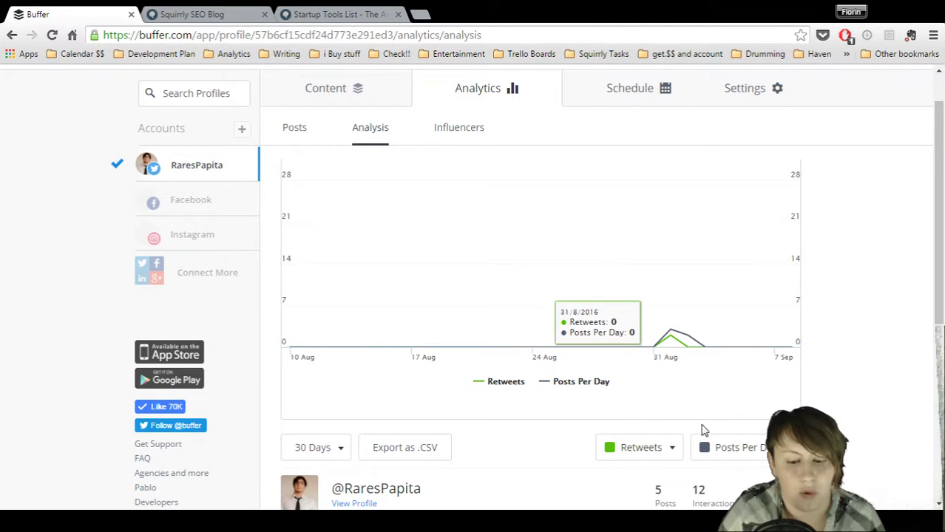
pyautogui.click(704, 455)
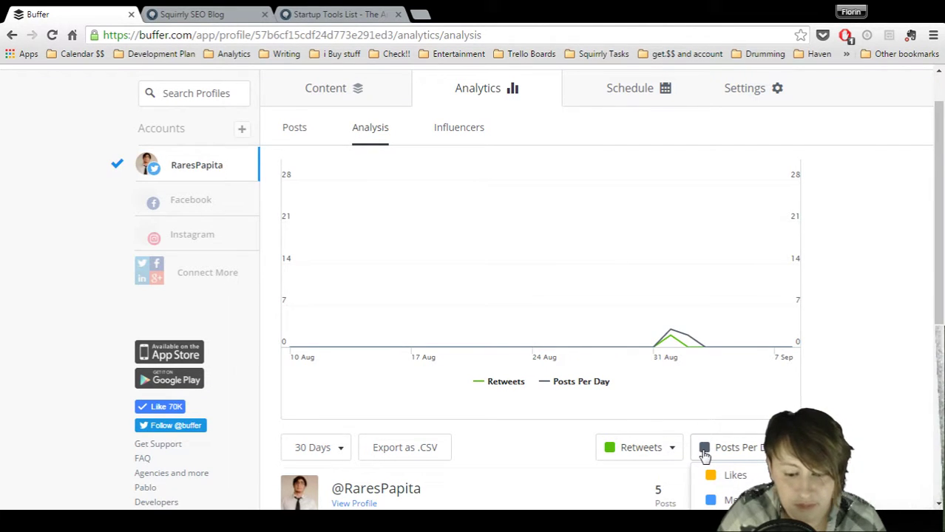
pyautogui.scroll(-1, 706, 455)
pyautogui.click(718, 455)
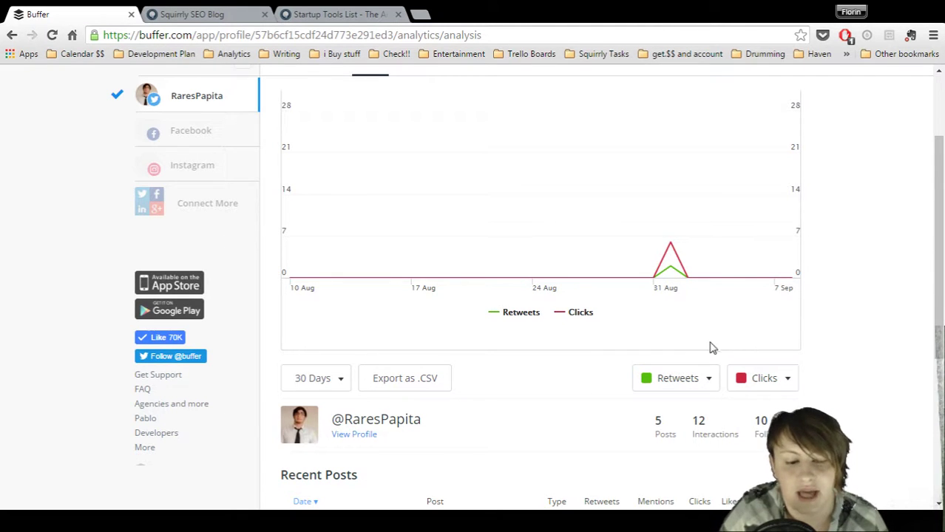
# Review the Retweets and Clicks chart and open the profile's Influencers analytics
pyautogui.moveTo(671, 246)
pyautogui.scroll(1, 676, 235)
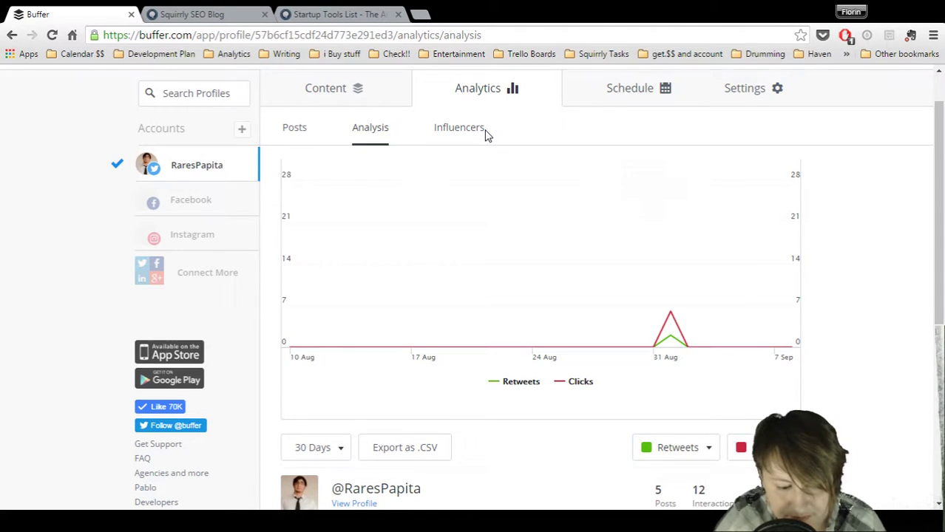
pyautogui.scroll(-4, 487, 135)
pyautogui.scroll(5, 486, 135)
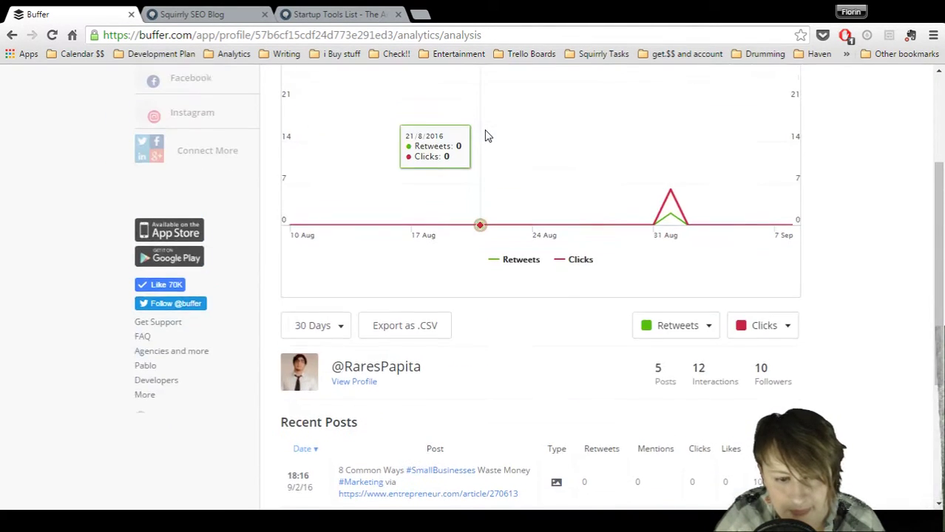
pyautogui.click(459, 130)
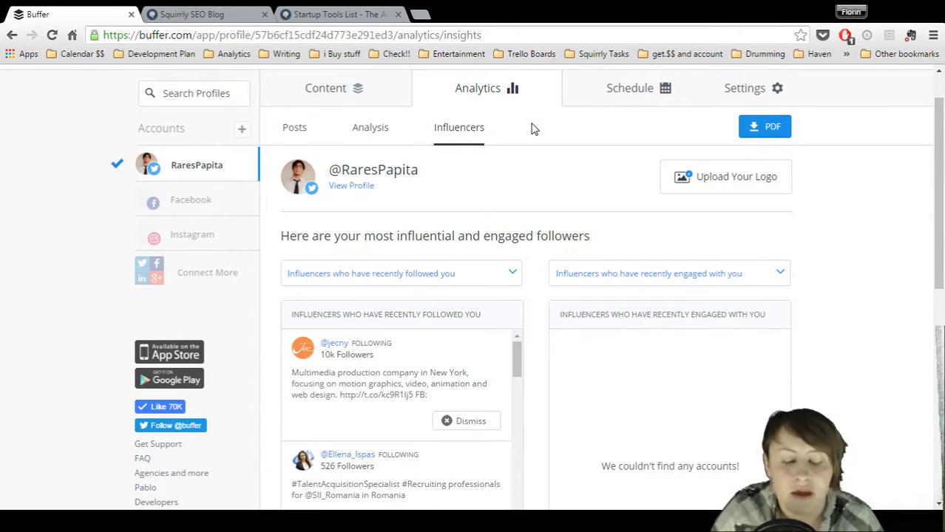
pyautogui.scroll(-2, 535, 128)
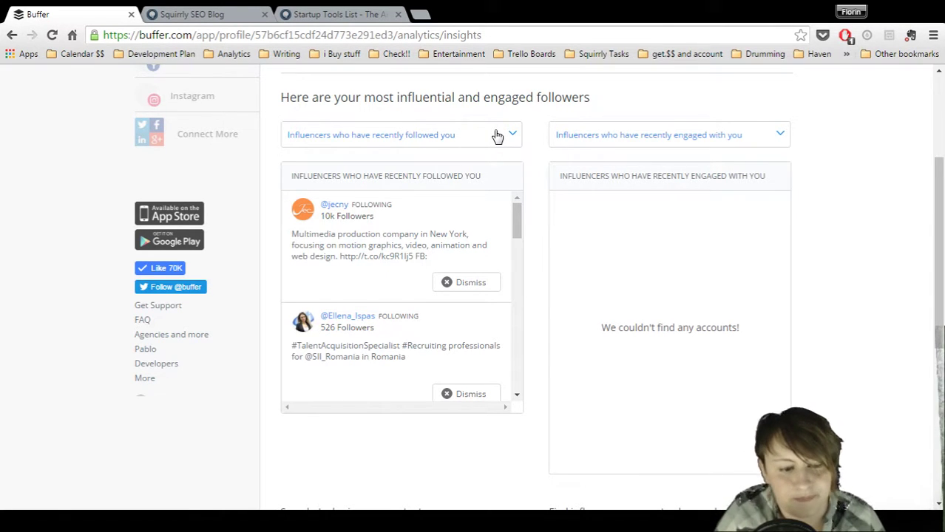
# Set the two follower lists to "Accounts that have posted the most content" and "Accounts that follow you but you don't follow back"
pyautogui.click(508, 136)
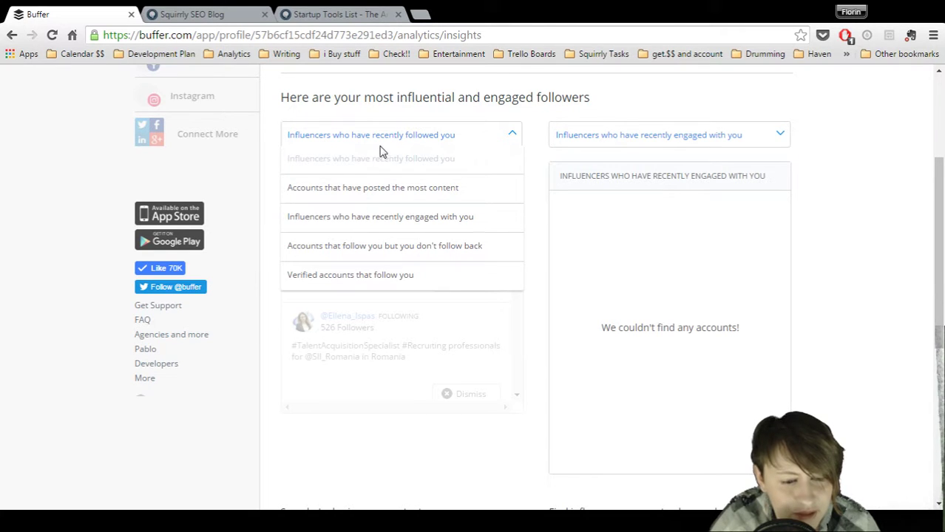
pyautogui.click(298, 194)
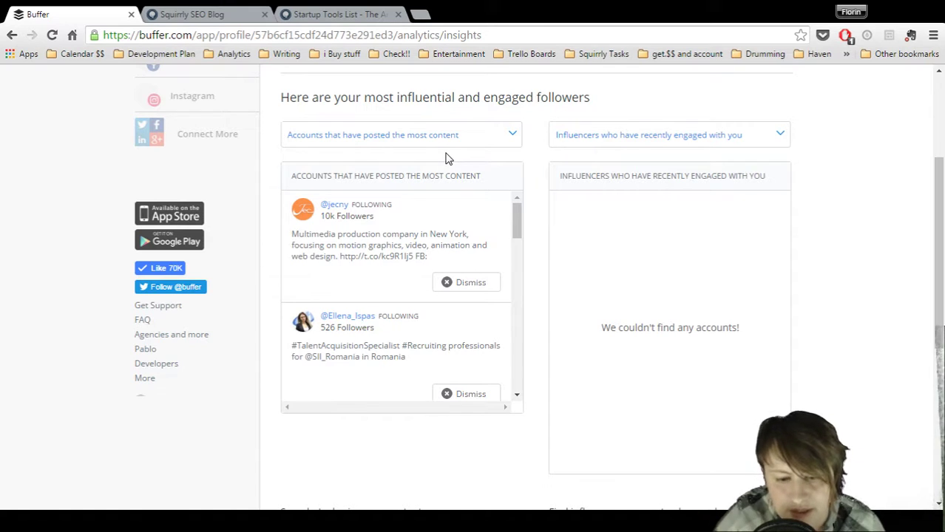
pyautogui.click(597, 140)
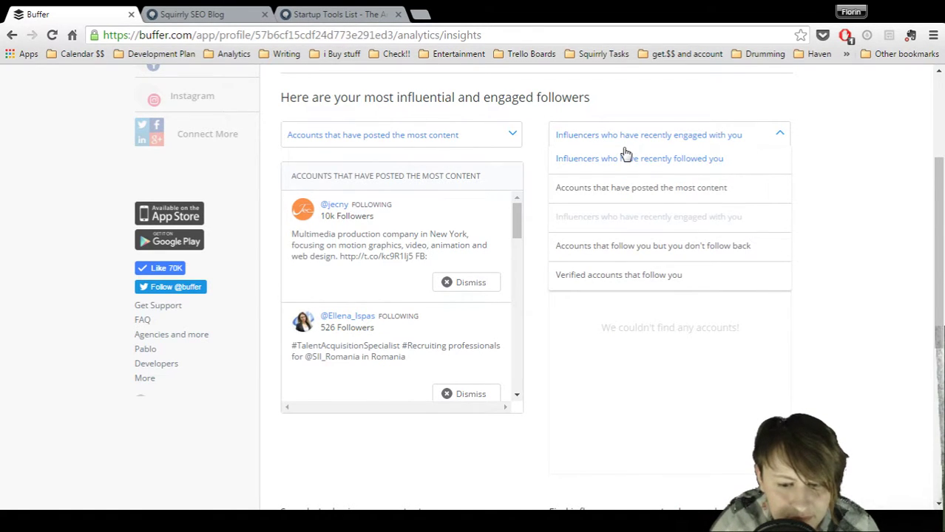
pyautogui.click(587, 249)
# Examine the accounts in both follower lists and the list's other filter options
pyautogui.moveTo(516, 214); pyautogui.dragTo(522, 267)
pyautogui.scroll(-1, 522, 268)
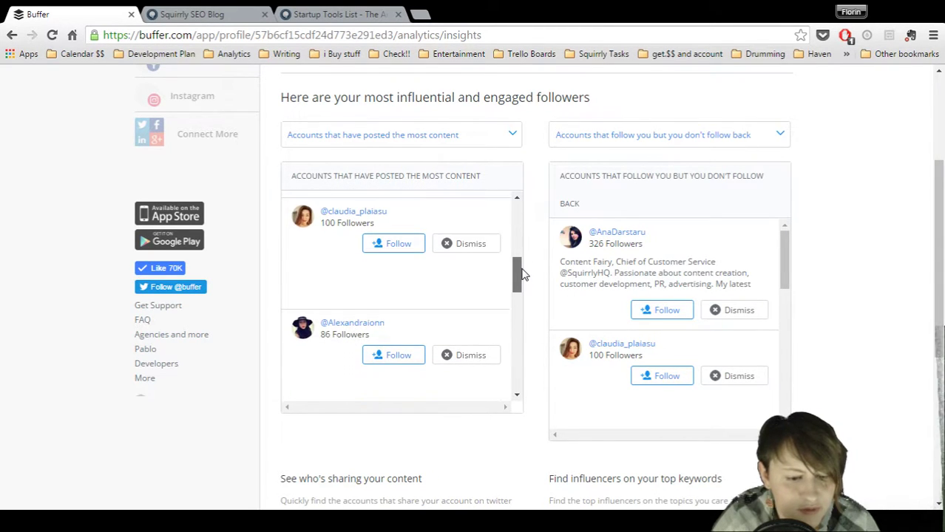
pyautogui.moveTo(784, 259); pyautogui.dragTo(781, 286)
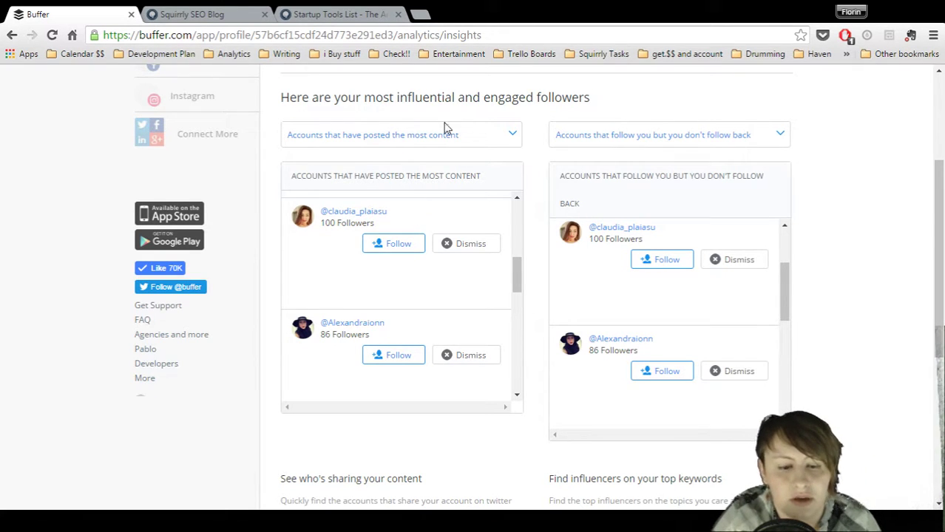
pyautogui.click(486, 139)
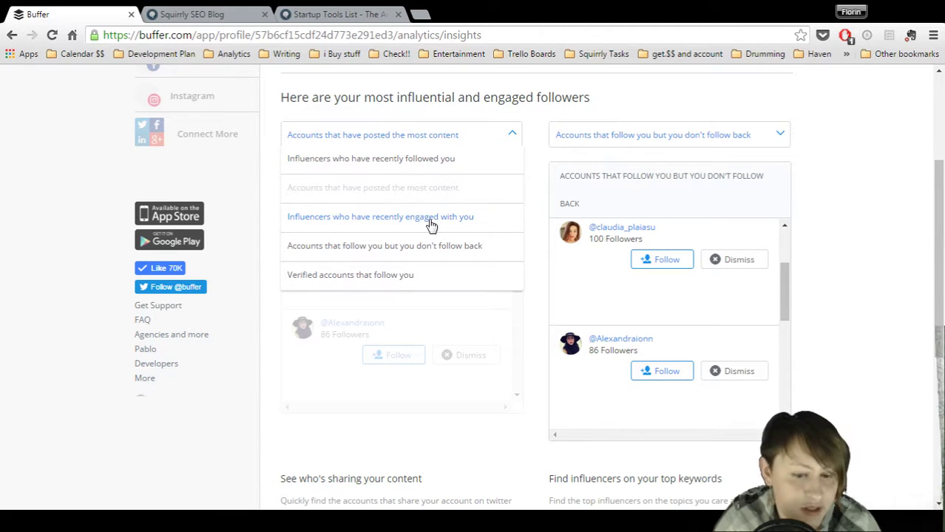
pyautogui.click(513, 138)
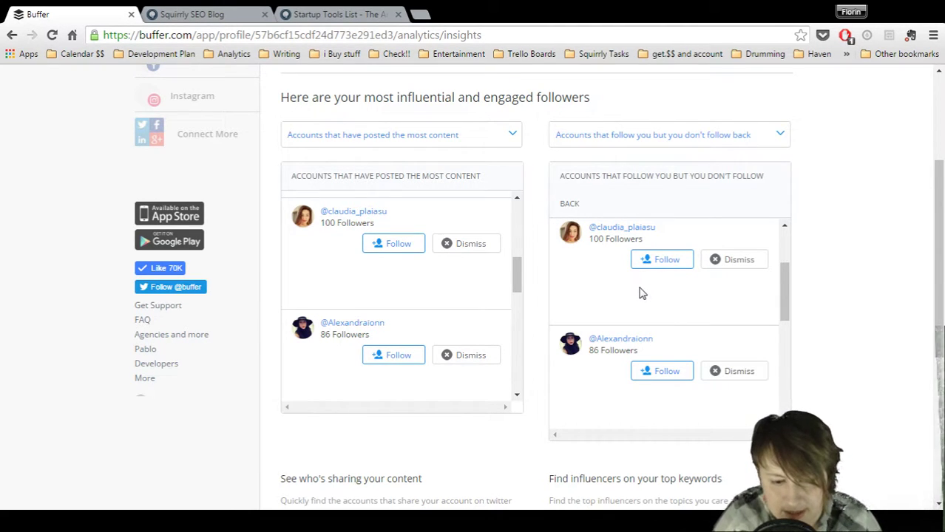
pyautogui.scroll(2, 640, 290)
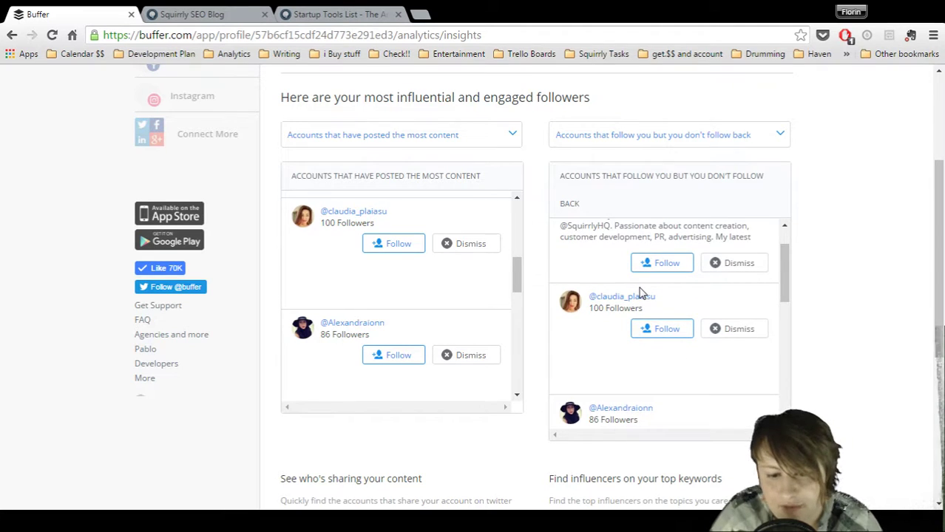
pyautogui.scroll(-3, 640, 288)
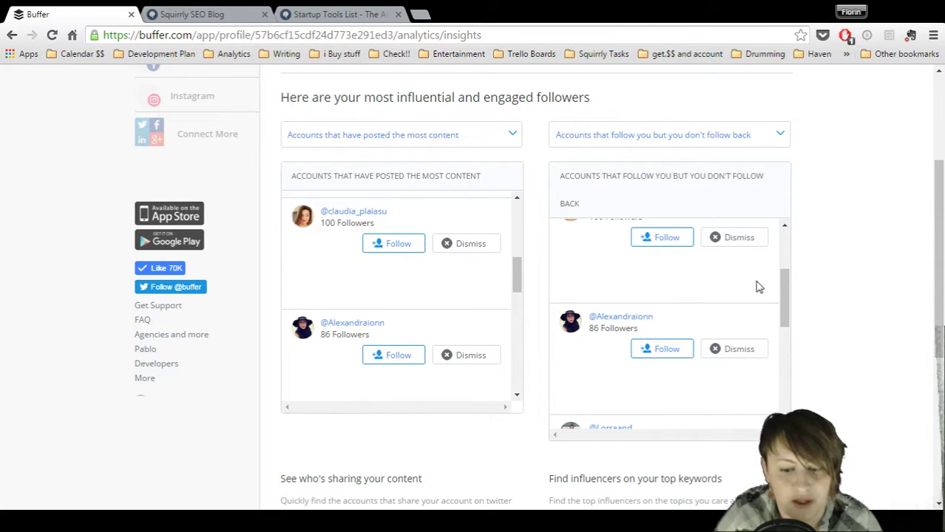
pyautogui.scroll(1, 785, 283)
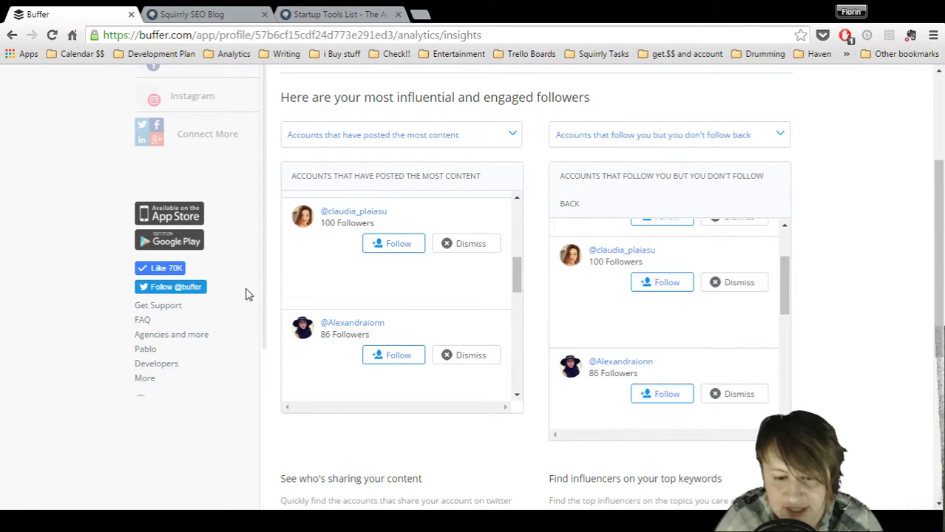
pyautogui.scroll(-1, 365, 307)
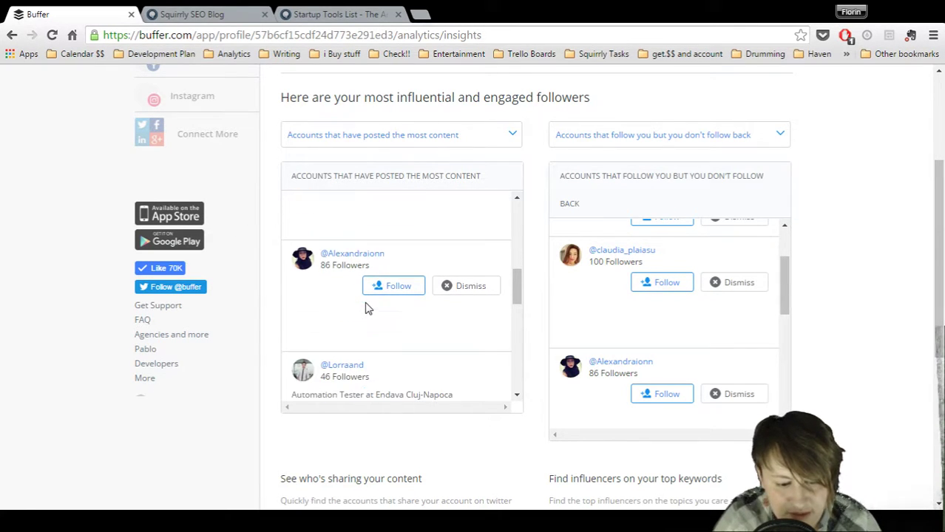
pyautogui.scroll(-1, 795, 301)
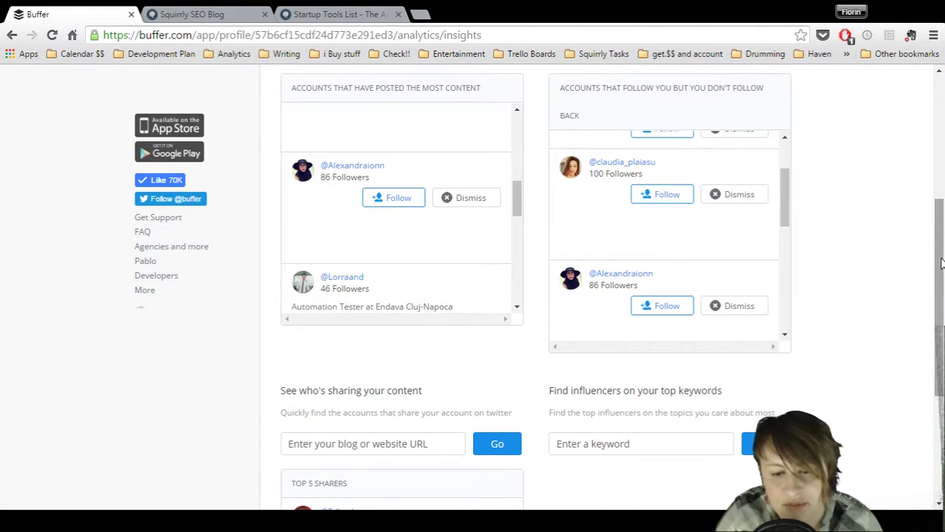
# Examine the sections for seeing who shares your content and finding influencers on your top keywords
pyautogui.moveTo(941, 265); pyautogui.dragTo(942, 318)
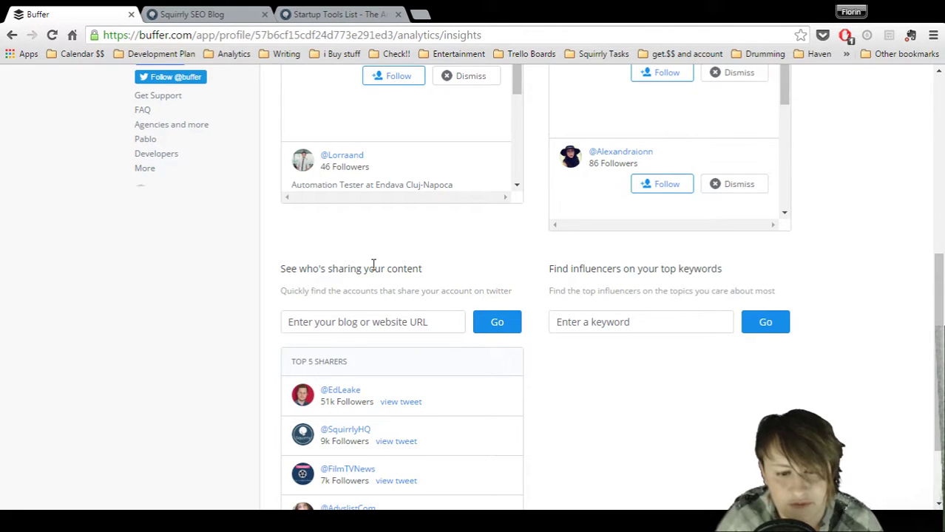
pyautogui.scroll(2, 373, 265)
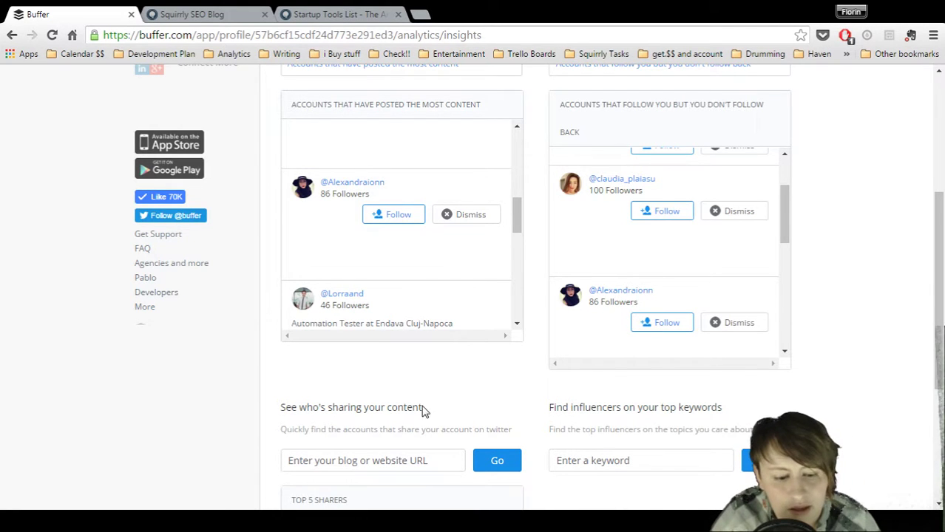
pyautogui.scroll(-2, 422, 399)
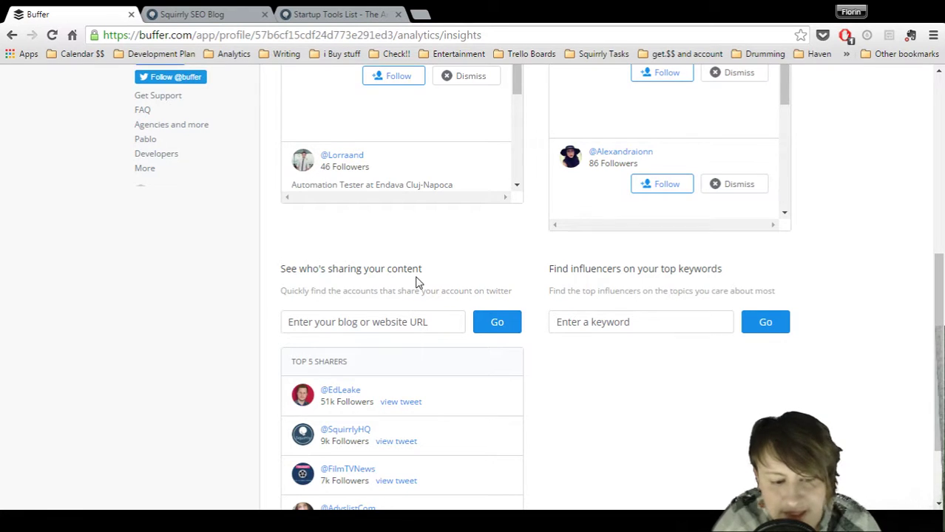
pyautogui.scroll(-2, 403, 266)
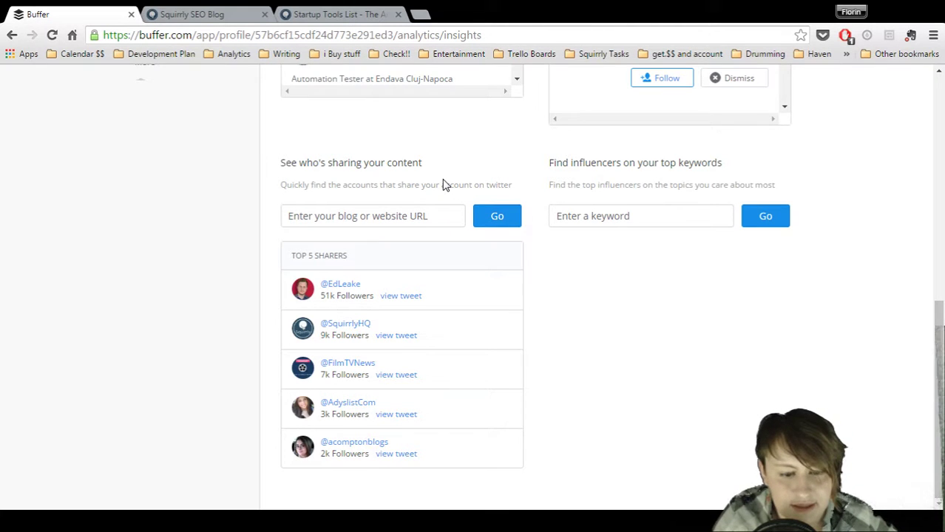
pyautogui.scroll(3, 442, 185)
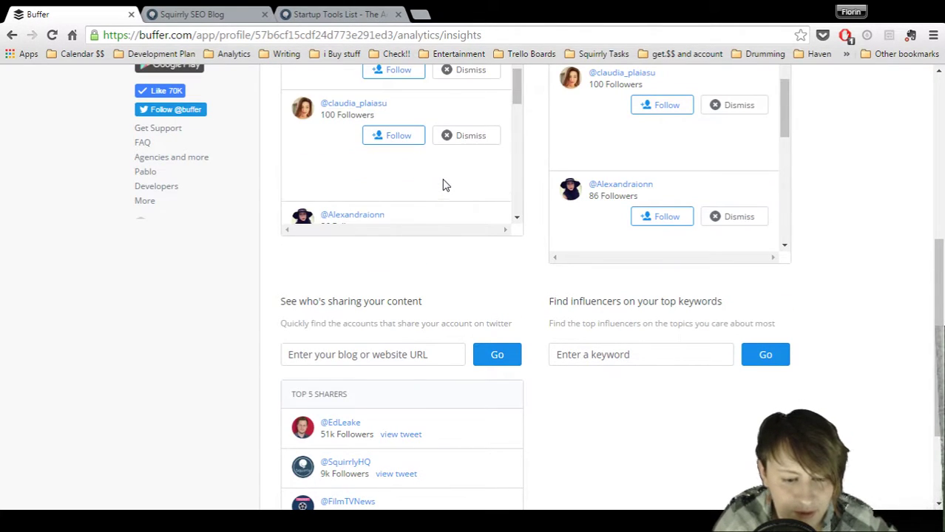
pyautogui.scroll(-2, 442, 185)
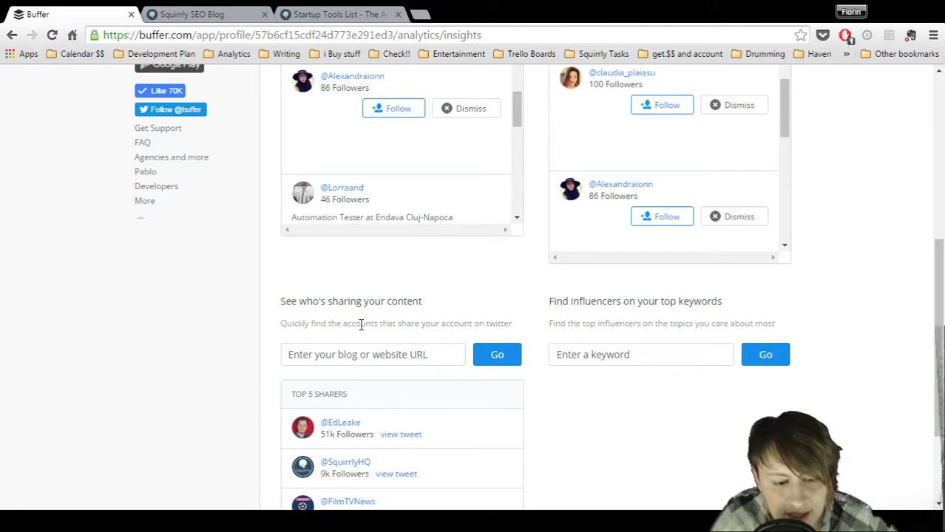
pyautogui.click(319, 358)
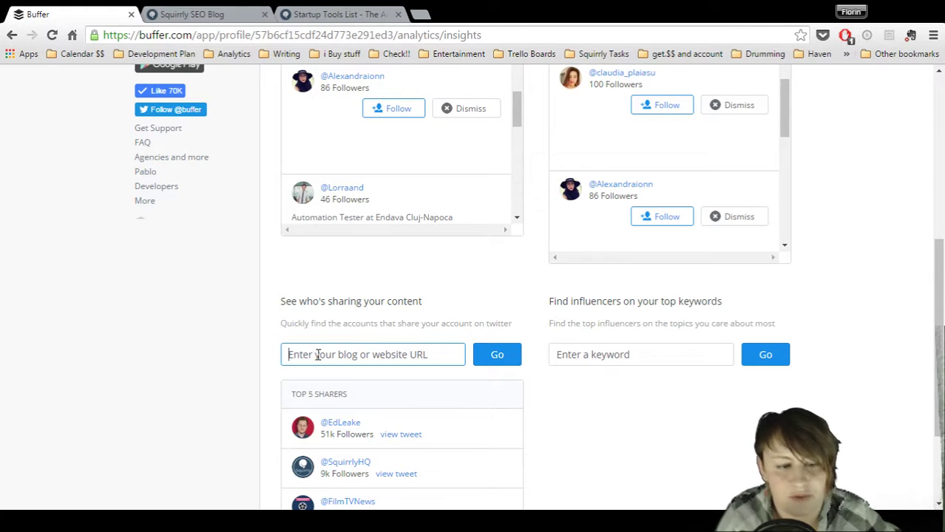
pyautogui.click(177, 7)
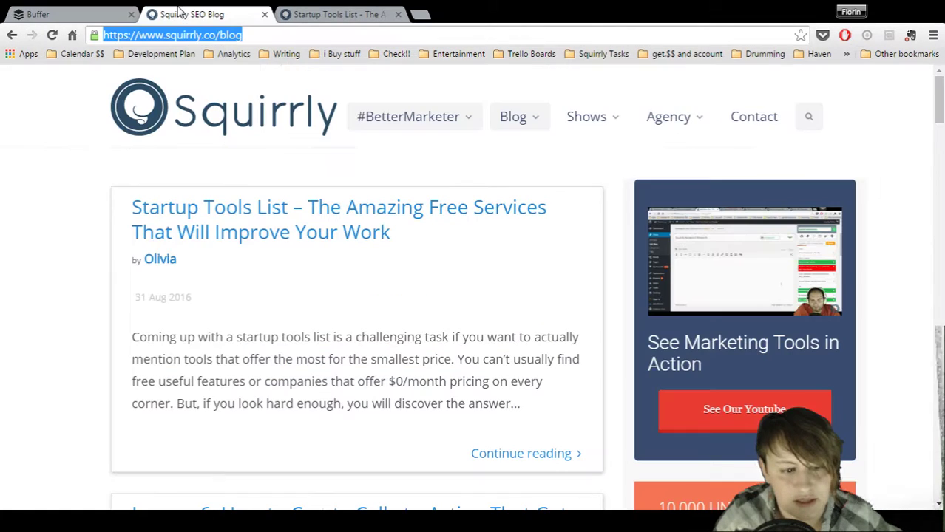
pyautogui.click(228, 35)
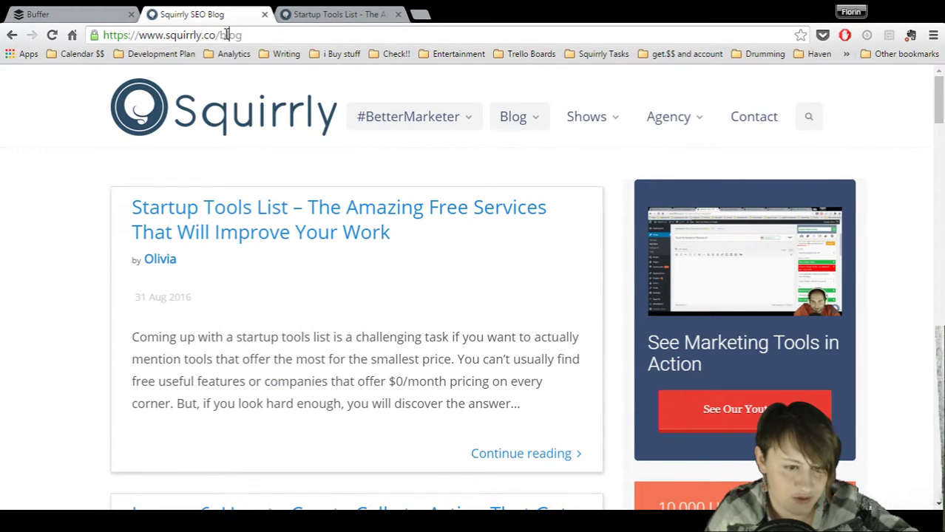
pyautogui.moveTo(219, 34); pyautogui.dragTo(102, 33)
pyautogui.hotkey('ctrl', 'c')
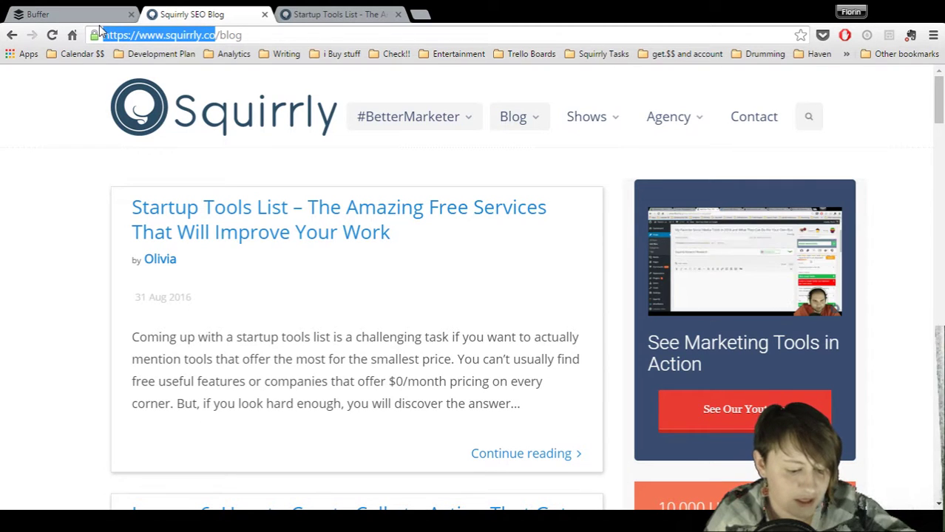
pyautogui.click(82, 14)
pyautogui.hotkey('ctrl', 'v')
pyautogui.click(485, 358)
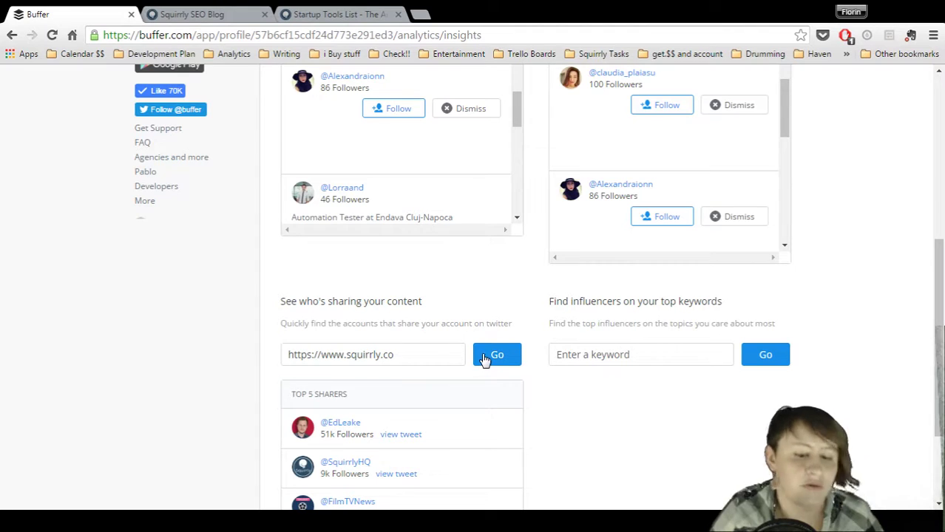
pyautogui.scroll(-2, 415, 278)
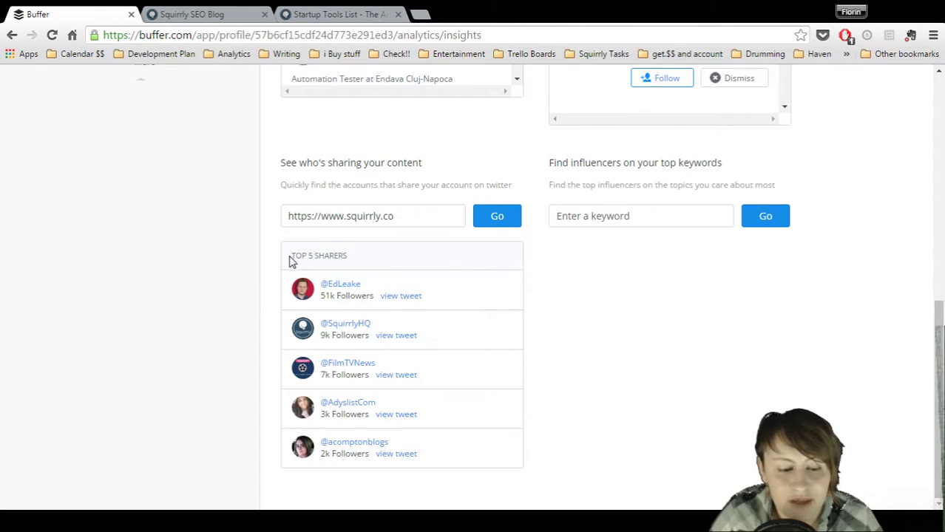
pyautogui.moveTo(289, 256); pyautogui.dragTo(372, 262)
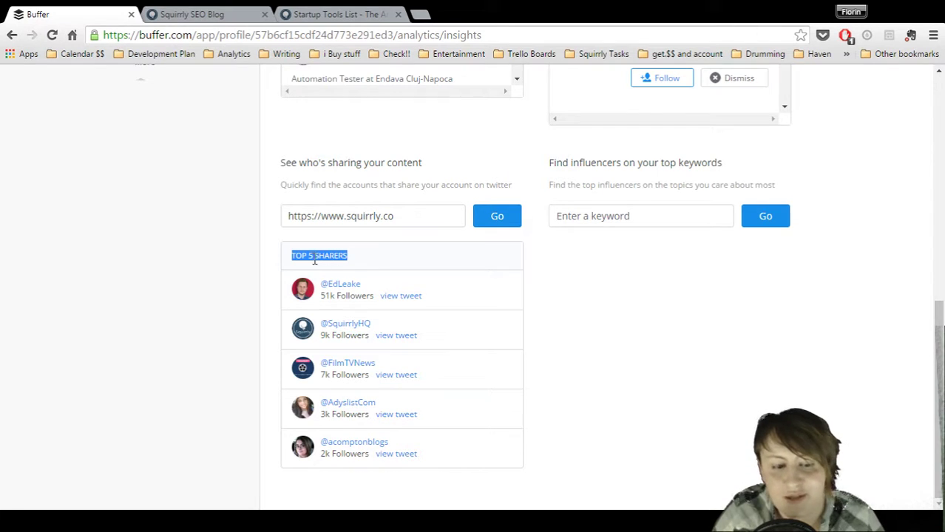
# Dismiss the pop-up on the open Startup Tools List article and copy the article's full URL
pyautogui.click(416, 215)
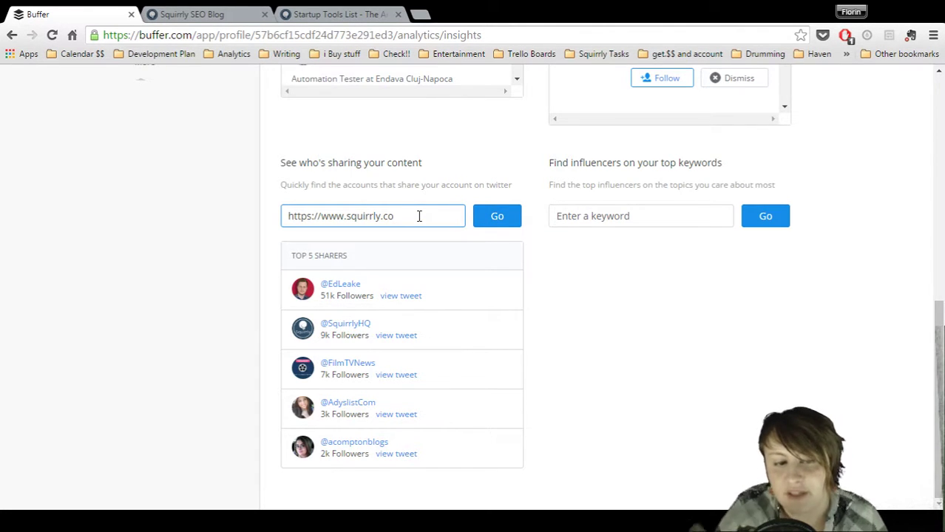
pyautogui.click(337, 14)
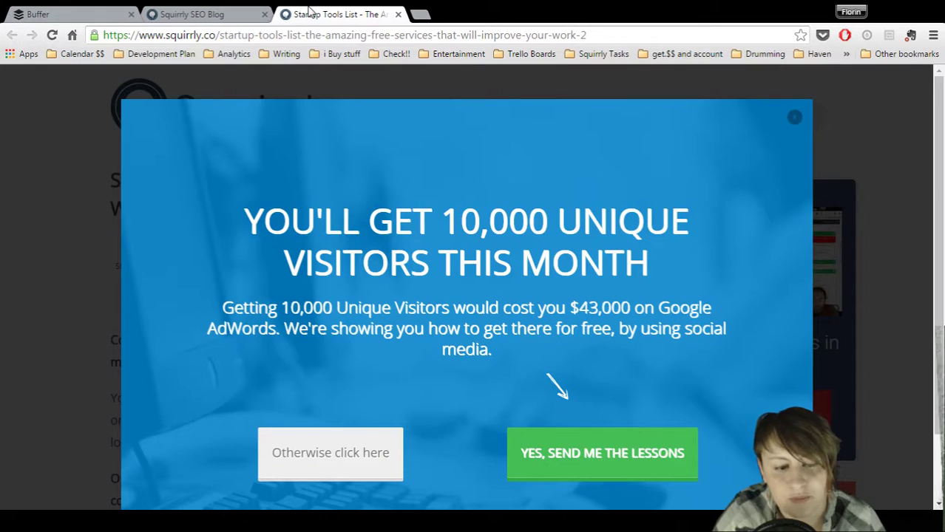
pyautogui.click(795, 120)
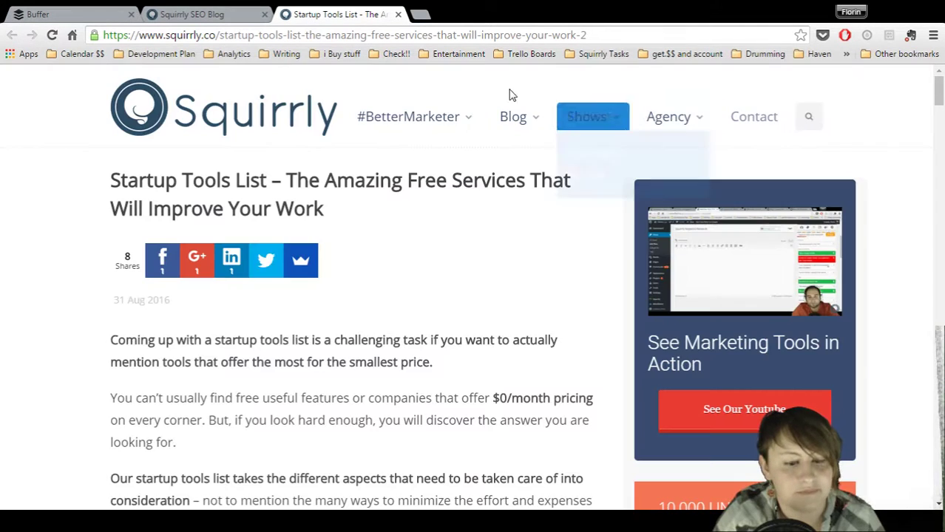
pyautogui.click(315, 37)
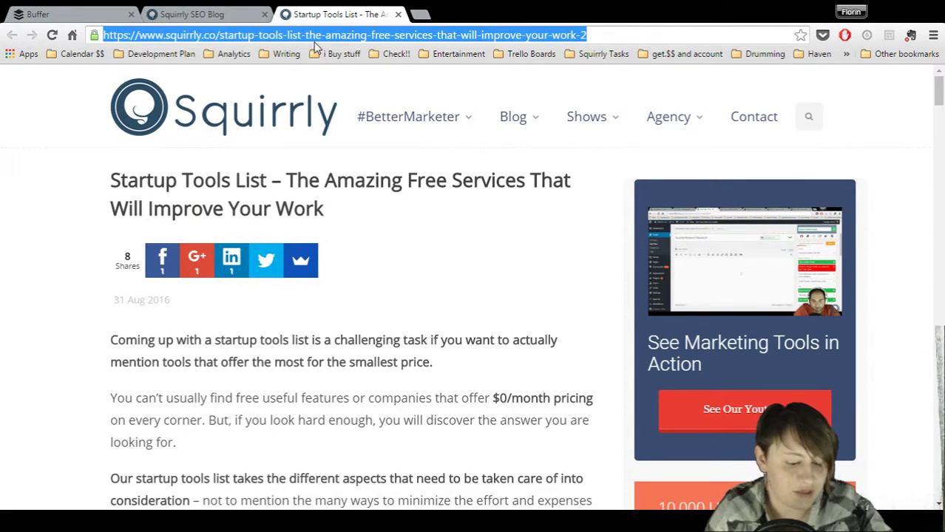
# Replace the address in Buffer's content-sharing search with the copied article URL and look up its top sharers
pyautogui.click(169, 10)
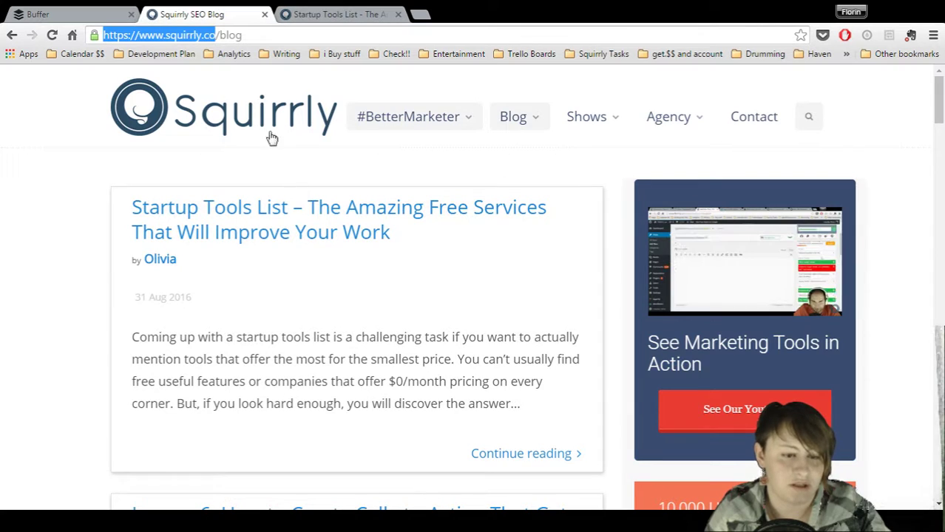
pyautogui.click(74, 13)
pyautogui.moveTo(393, 216); pyautogui.dragTo(239, 198)
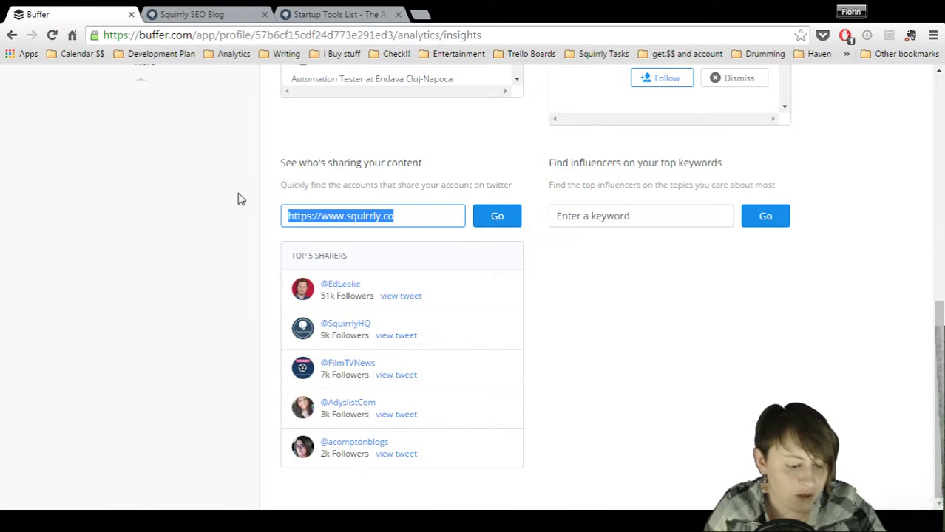
pyautogui.hotkey('ctrl', 'v')
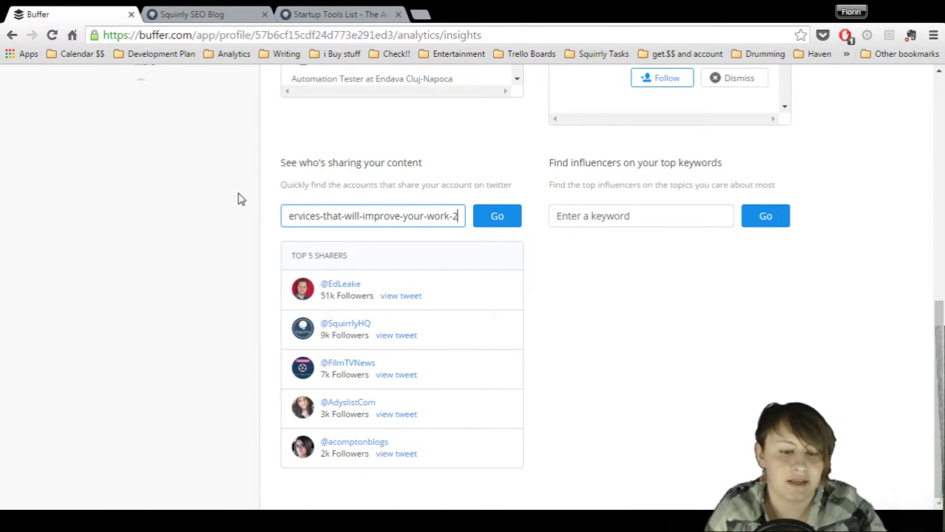
pyautogui.click(500, 226)
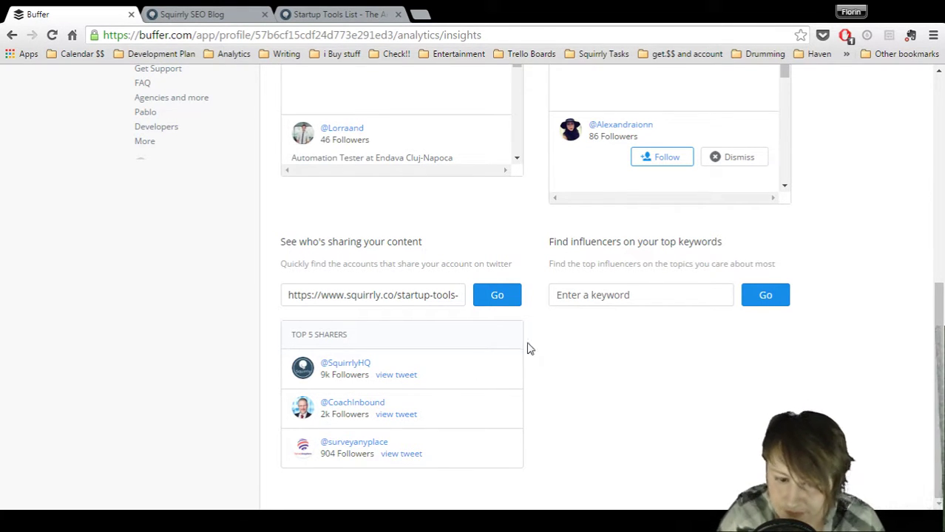
# Search for the top influencers on the keyword "content marketing" and review the resulting accounts
pyautogui.click(592, 297)
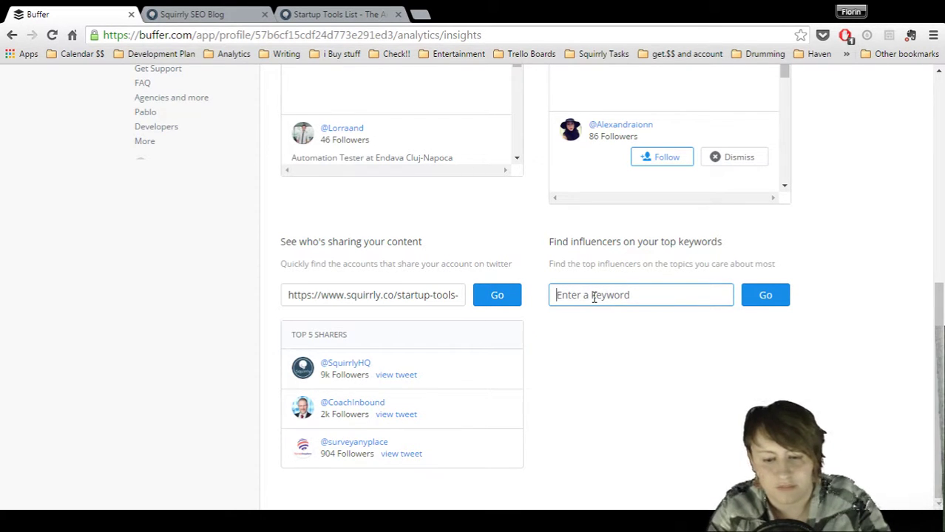
pyautogui.write('c')
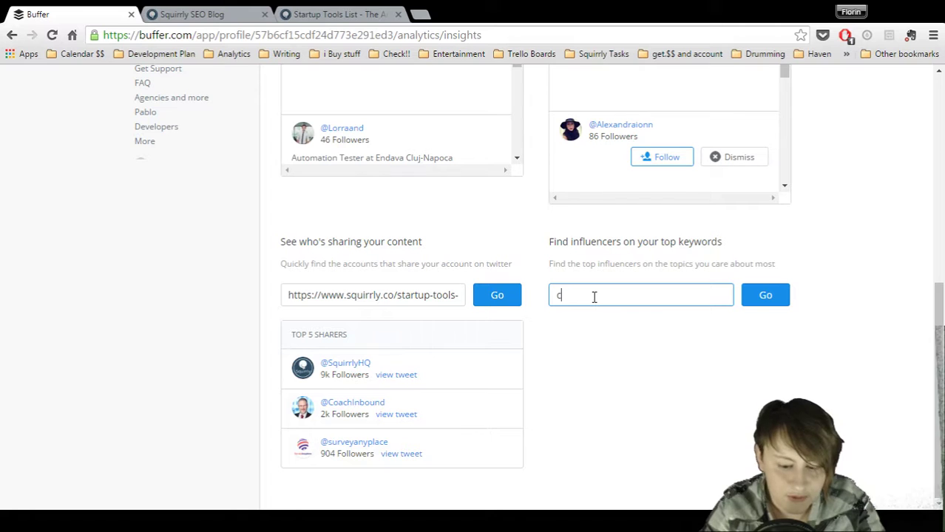
pyautogui.write('ontent')
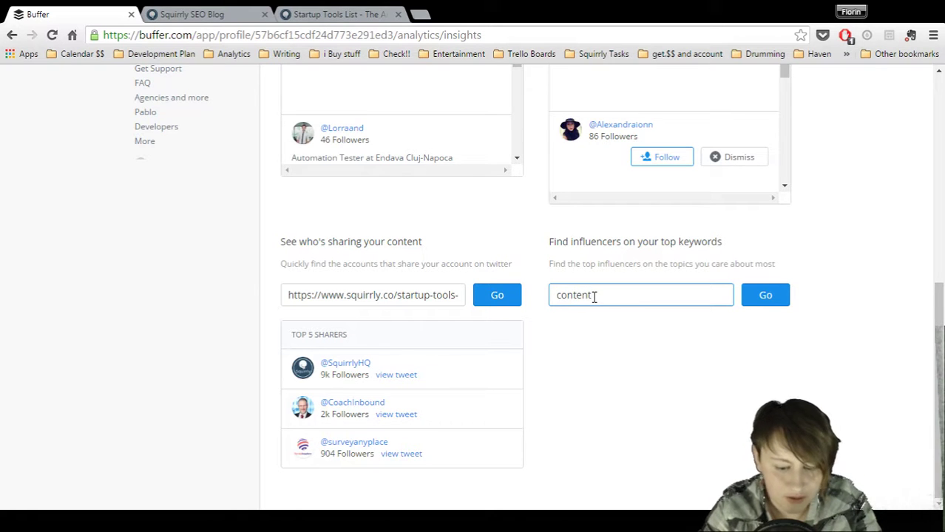
pyautogui.write(' marketing')
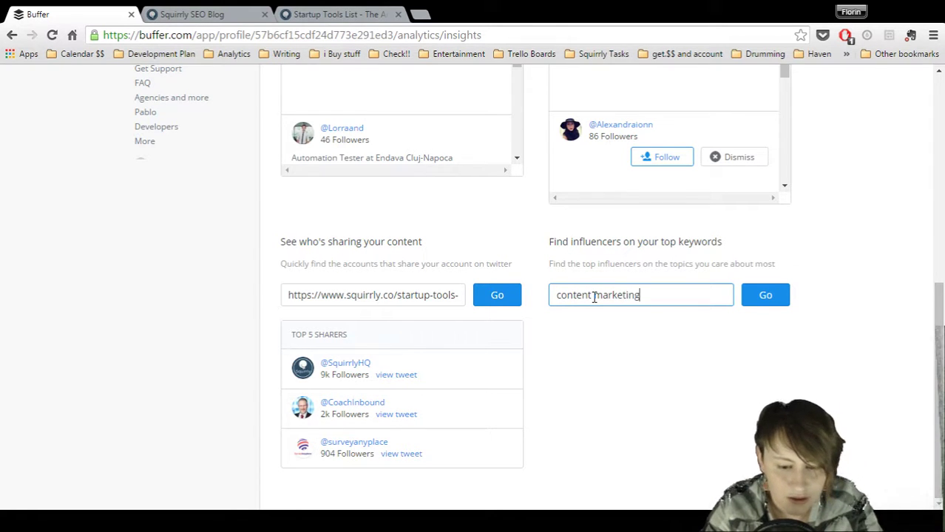
pyautogui.click(769, 306)
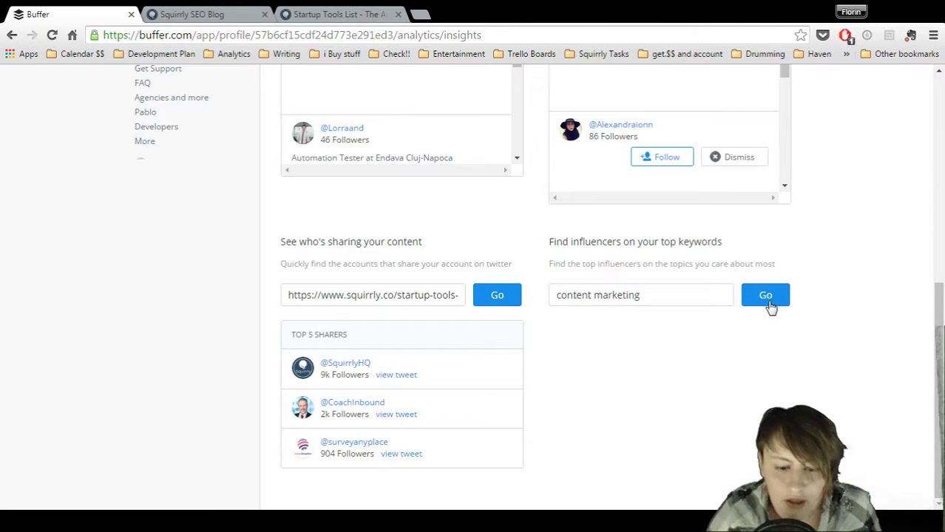
pyautogui.moveTo(937, 289); pyautogui.dragTo(809, 332)
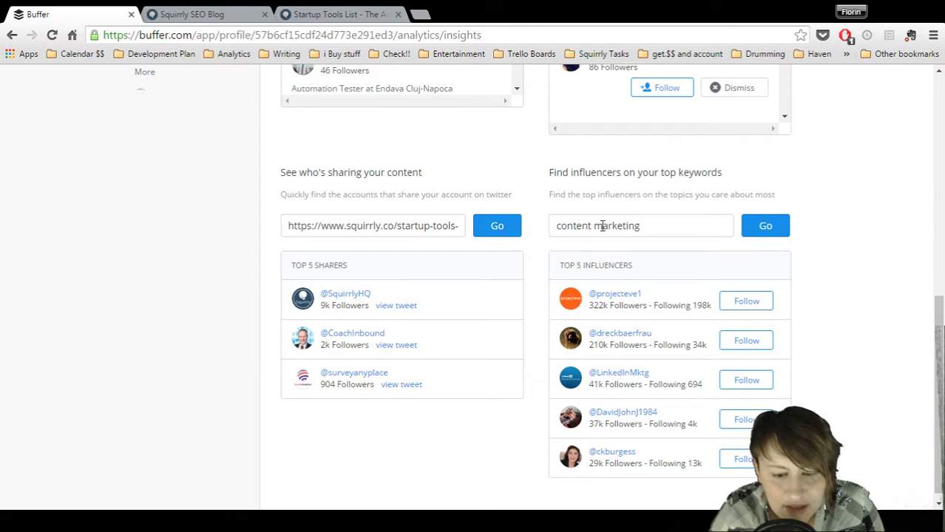
# Search for the top influencers on the keyword "social media", with a single space between the words, and review the accounts
pyautogui.click(649, 226)
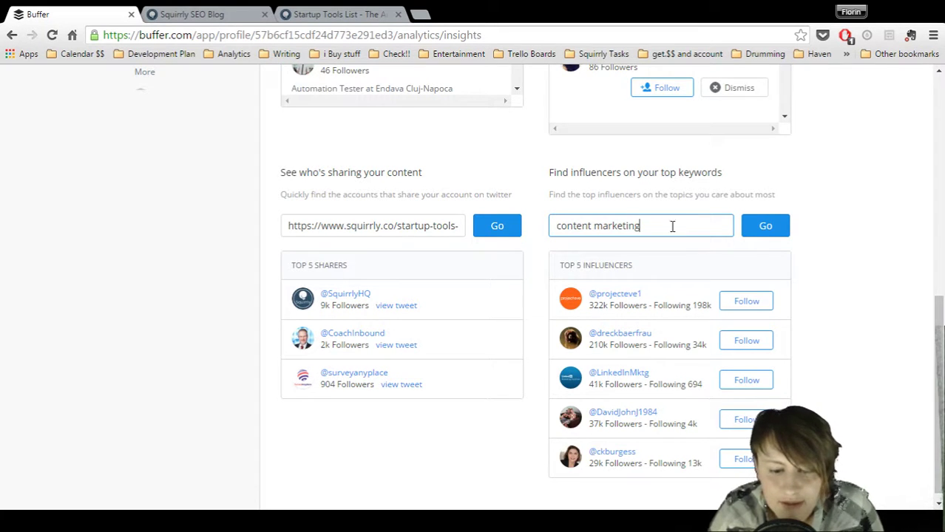
pyautogui.moveTo(675, 227); pyautogui.dragTo(497, 210)
pyautogui.write('soc')
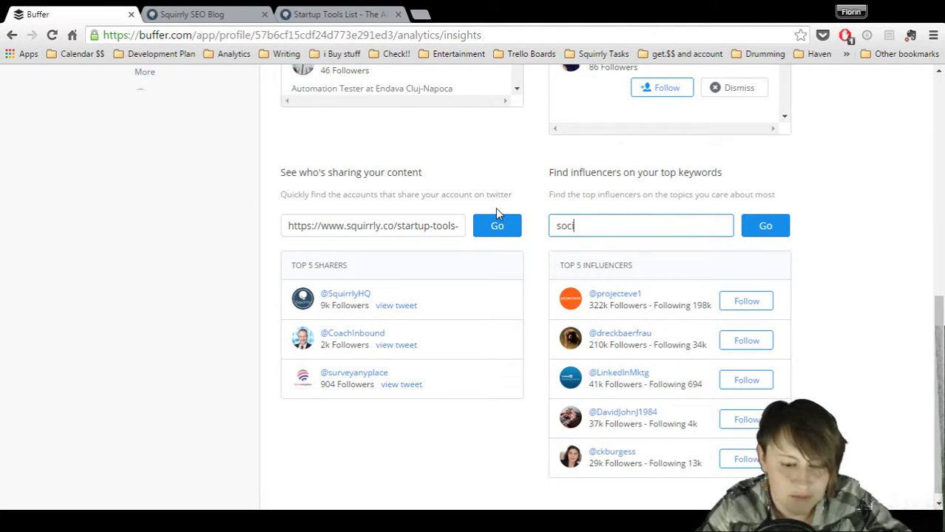
pyautogui.write('ial  media')
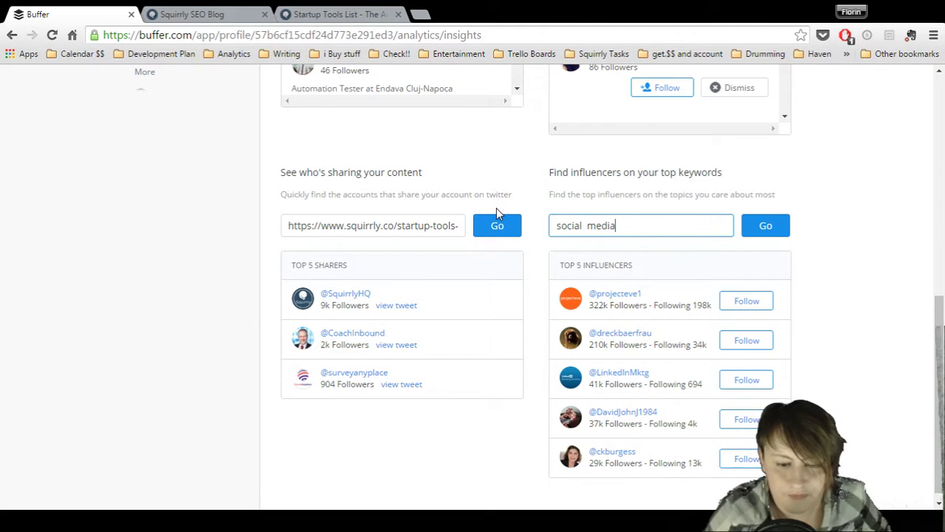
pyautogui.press('Return')
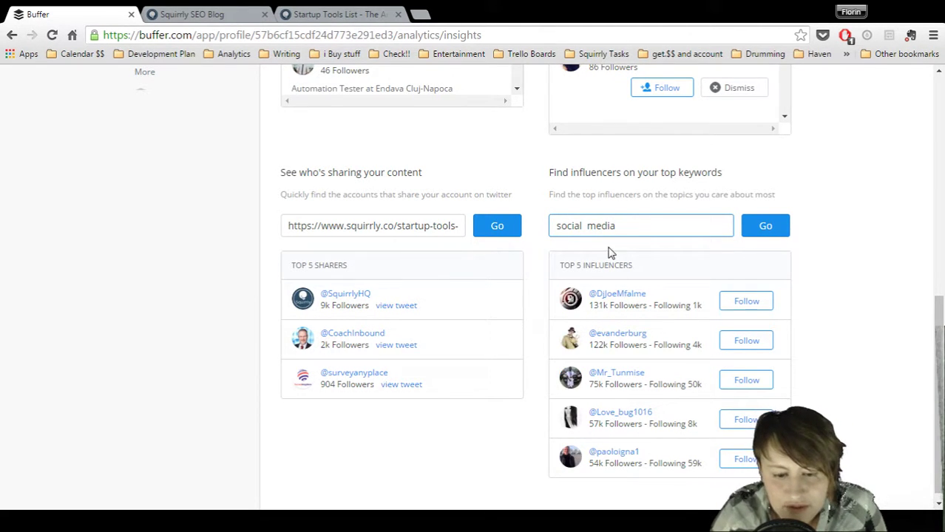
pyautogui.click(588, 226)
pyautogui.press('BackSpace')
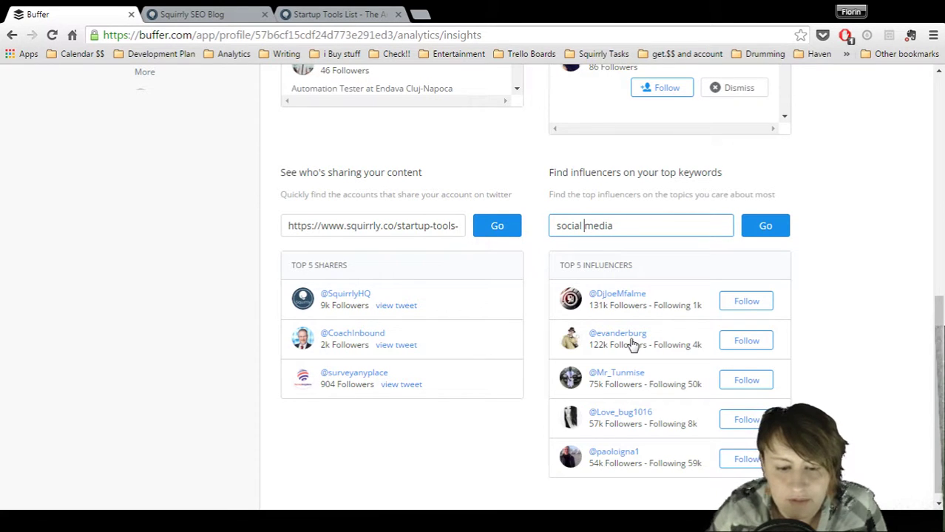
pyautogui.scroll(1, 630, 344)
pyautogui.click(788, 296)
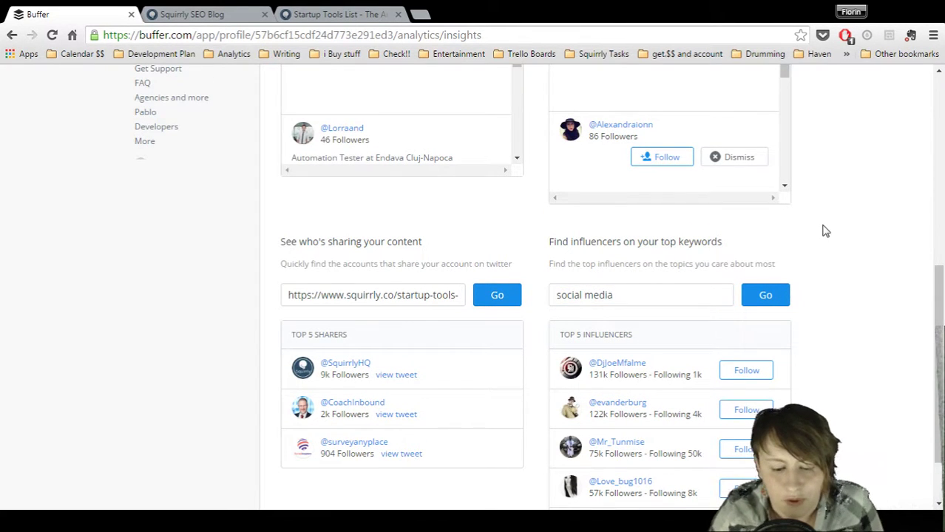
pyautogui.scroll(-1, 827, 232)
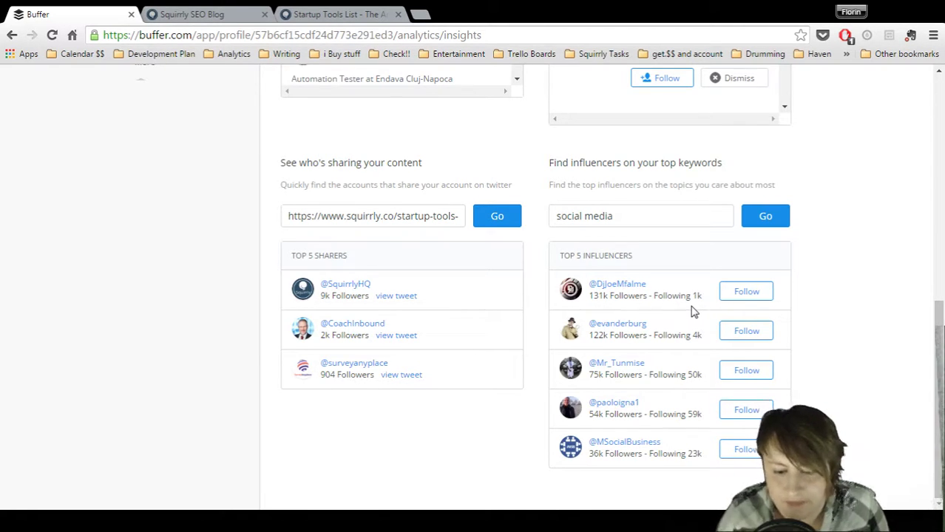
# Open the Twitter profile's Link Shortening settings and review the shorteners and the Google Analytics campaign tracking option
pyautogui.moveTo(940, 321); pyautogui.dragTo(927, 93)
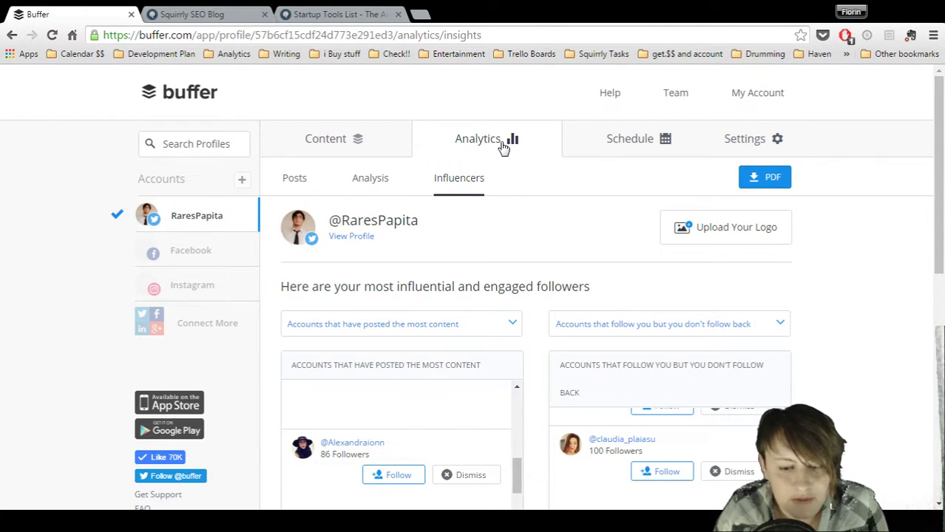
pyautogui.click(737, 145)
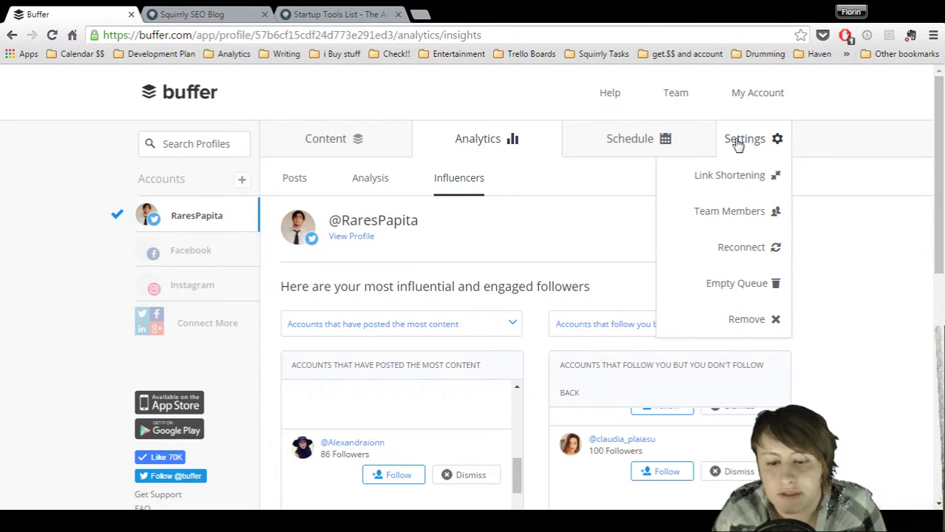
pyautogui.click(729, 179)
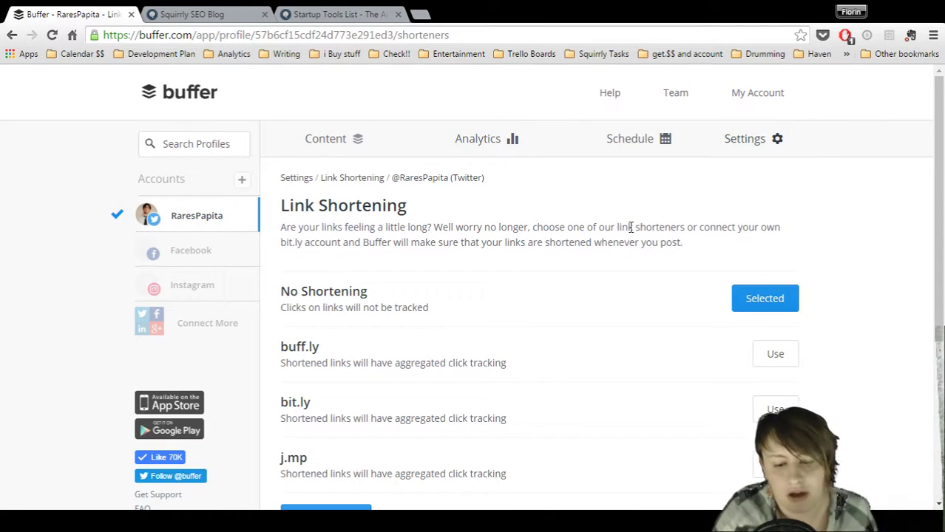
pyautogui.scroll(-4, 630, 227)
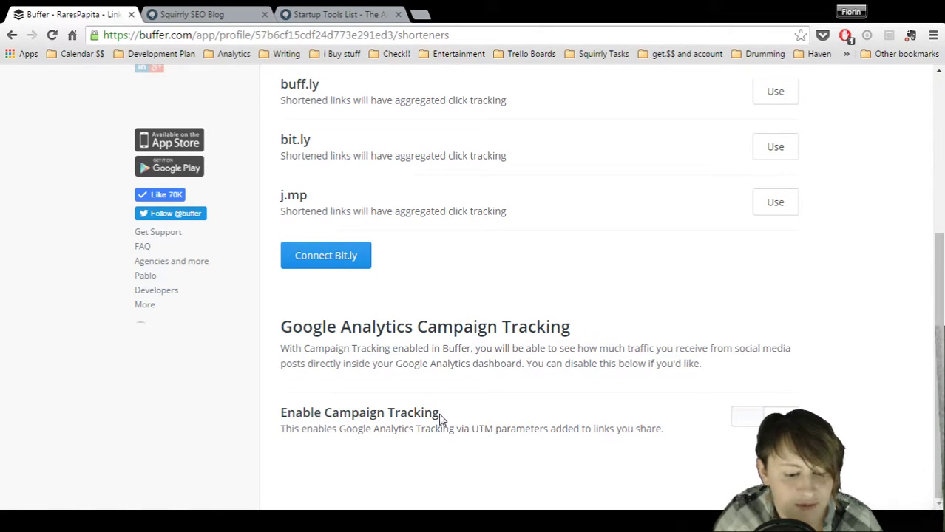
# Enable Google Analytics campaign tracking and choose bit.ly as the profile's link shortener
pyautogui.click(753, 418)
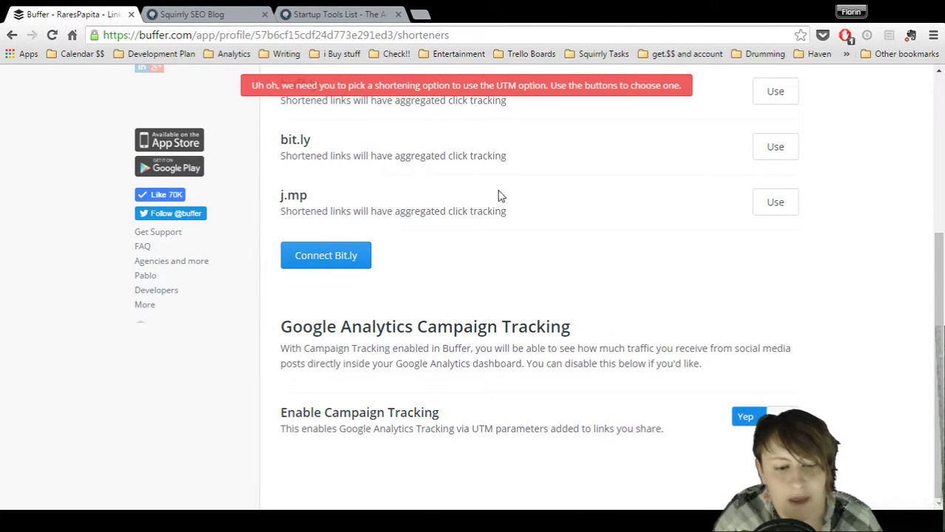
pyautogui.scroll(3, 772, 372)
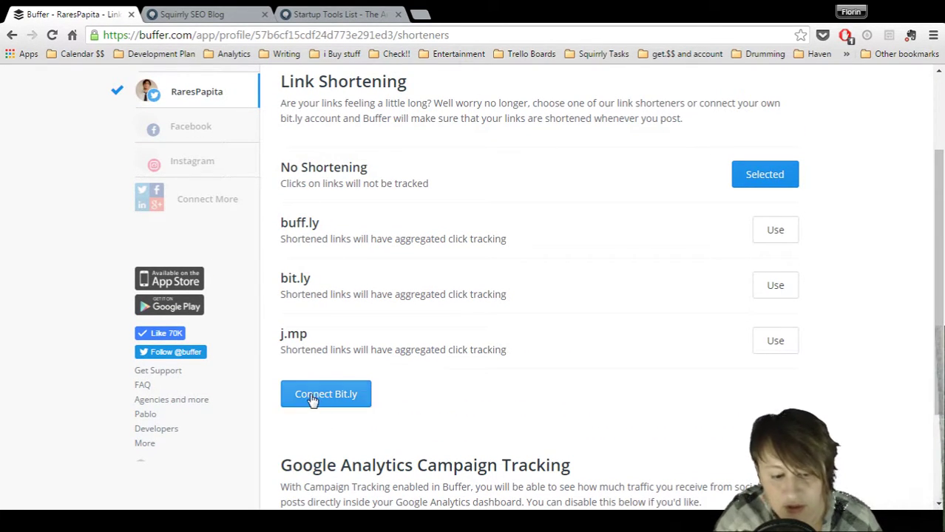
pyautogui.click(769, 286)
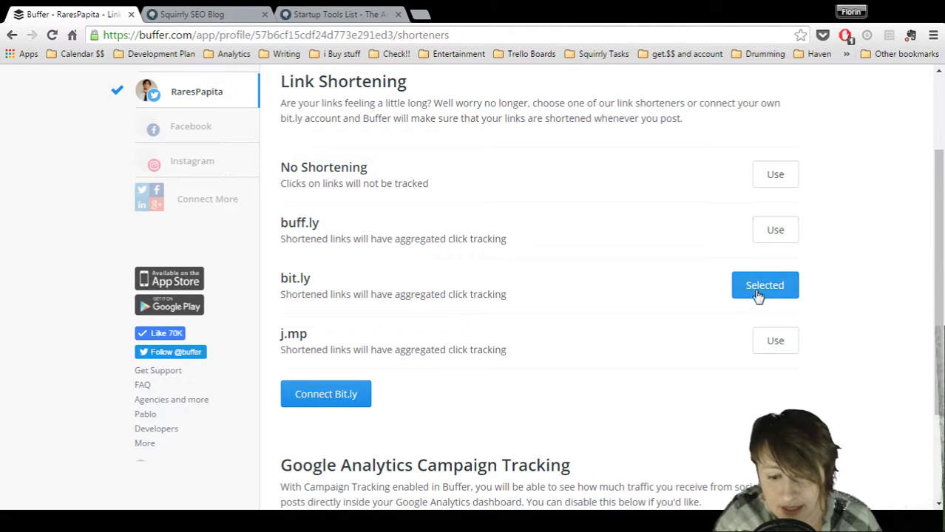
pyautogui.scroll(-3, 348, 238)
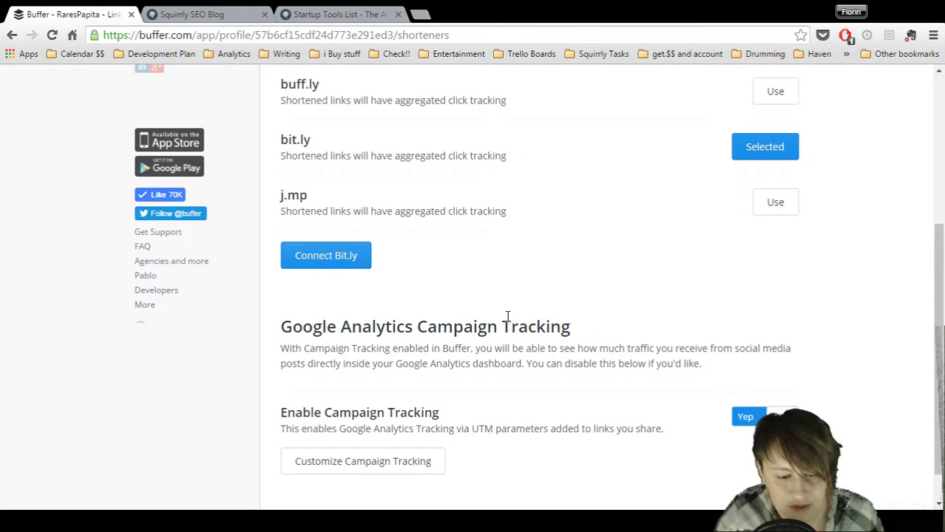
# Examine the campaign tracking customization option and the list of link shorteners on the Link Shortening page
pyautogui.scroll(-1, 533, 308)
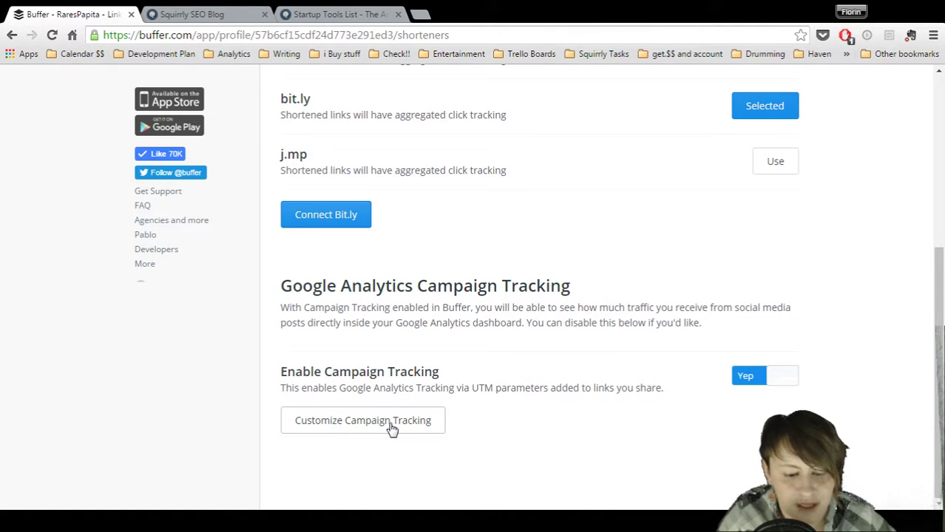
pyautogui.scroll(5, 419, 360)
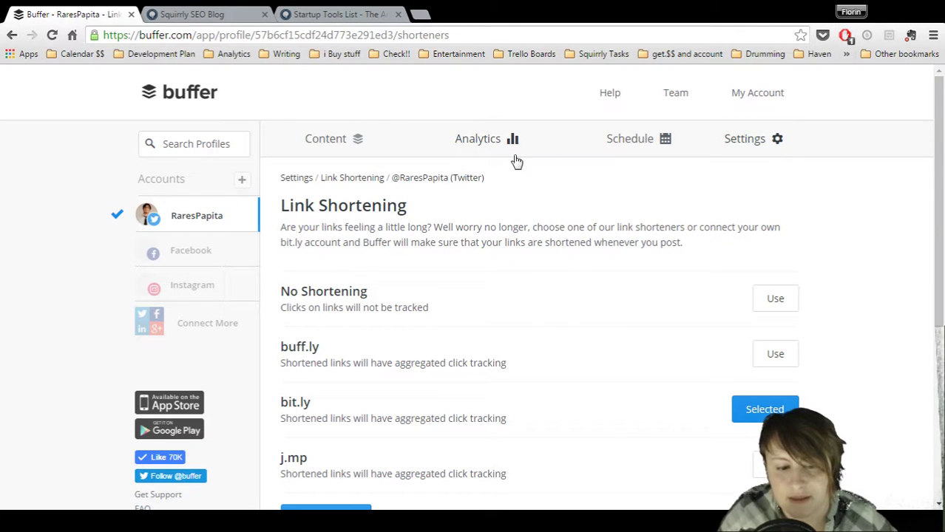
pyautogui.scroll(-4, 537, 415)
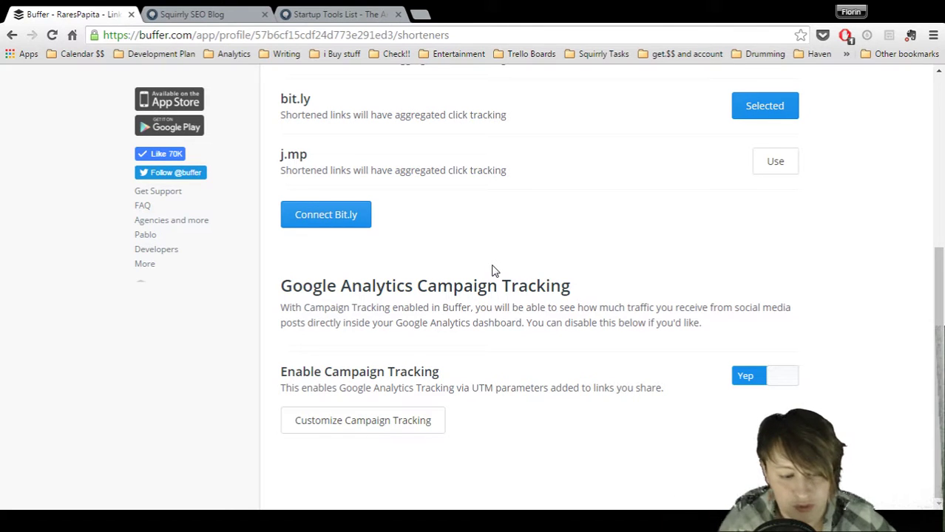
pyautogui.scroll(2, 502, 268)
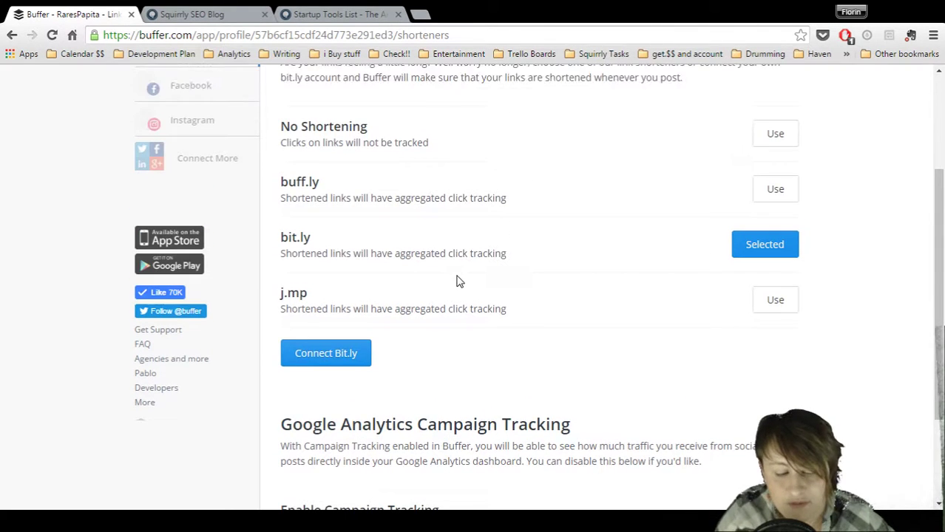
pyautogui.scroll(-1, 457, 281)
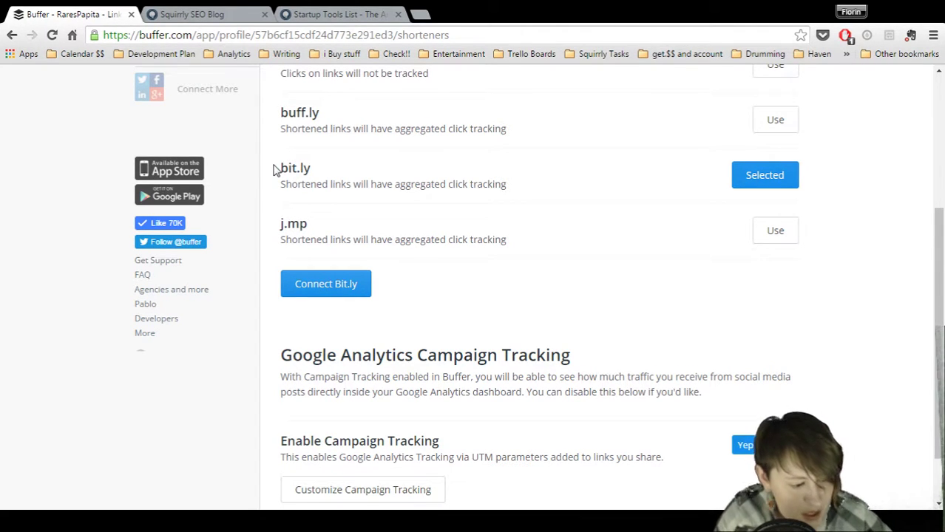
pyautogui.scroll(4, 273, 169)
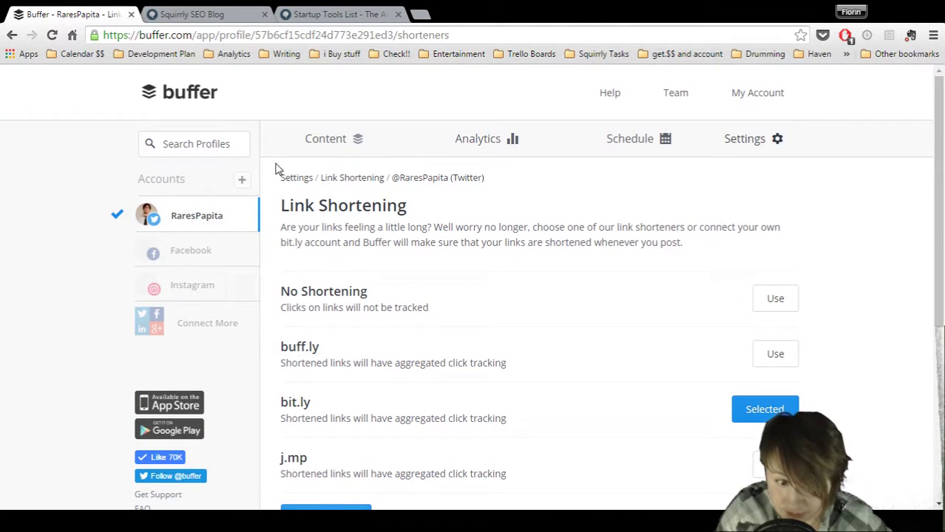